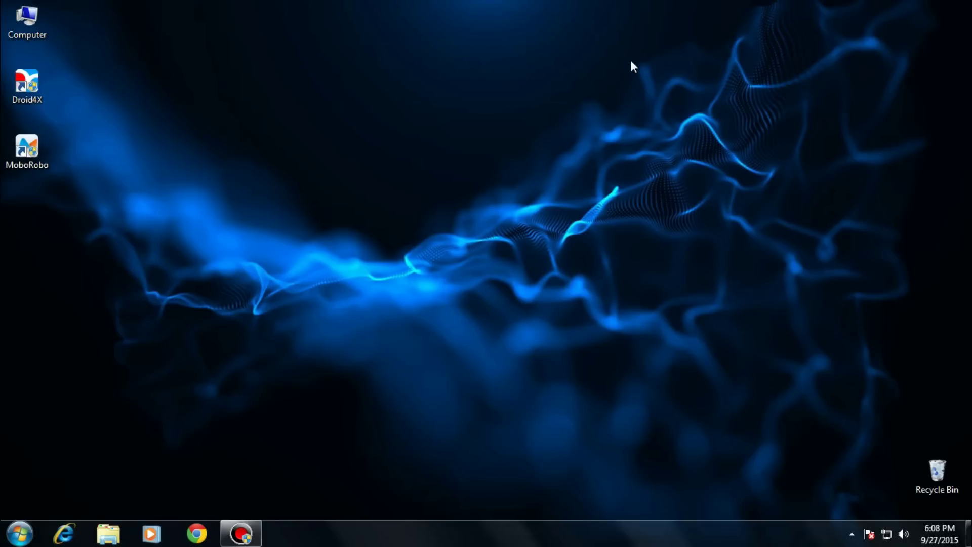
# Launch Adobe After Effects CS6 and delete the existing VID_20150920_180813 composition from the project.
pyautogui.press('super')
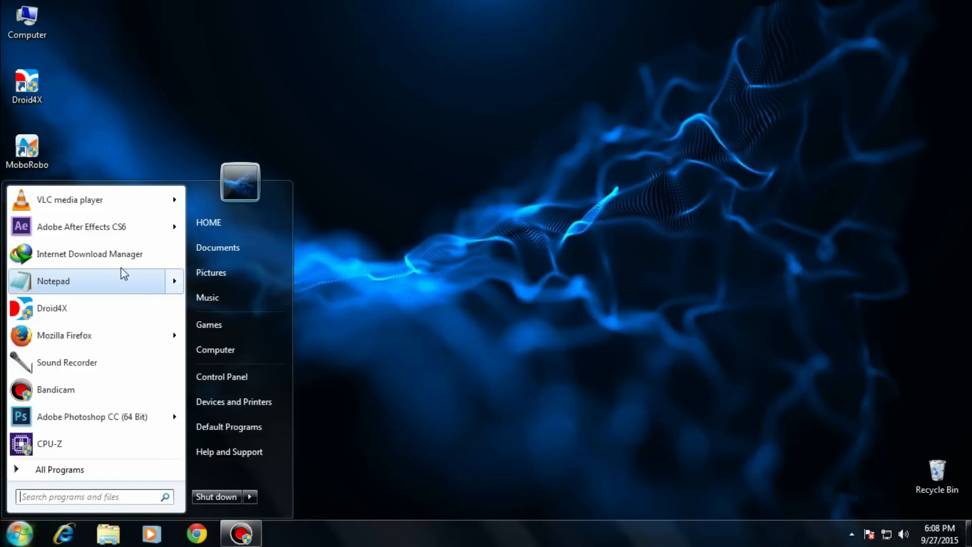
pyautogui.click(112, 229)
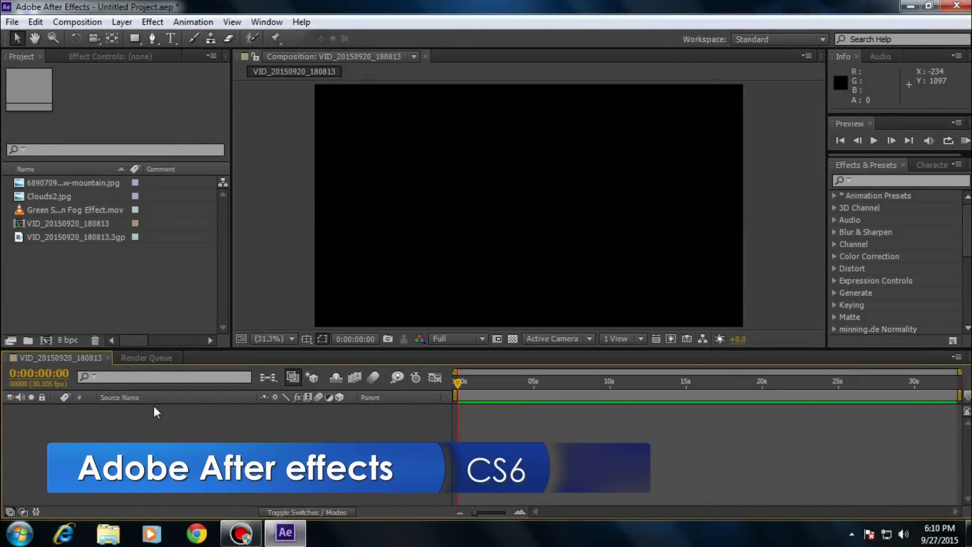
pyautogui.click(82, 211)
pyautogui.click(74, 224)
pyautogui.press('Delete')
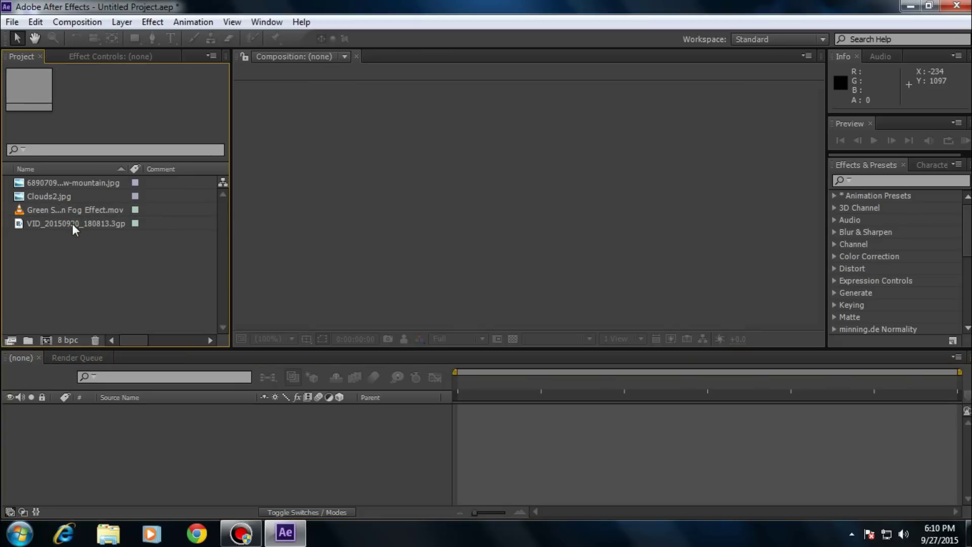
# Create a new composition from the VID_20150920_180813.3gp footage.
pyautogui.click(71, 223)
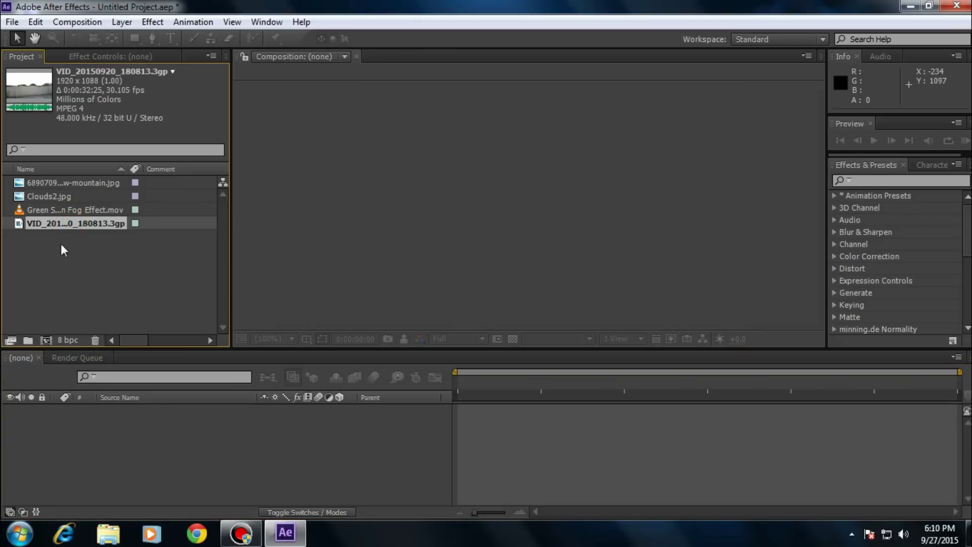
pyautogui.click(74, 211)
pyautogui.click(75, 222)
pyautogui.moveTo(77, 229); pyautogui.dragTo(50, 341)
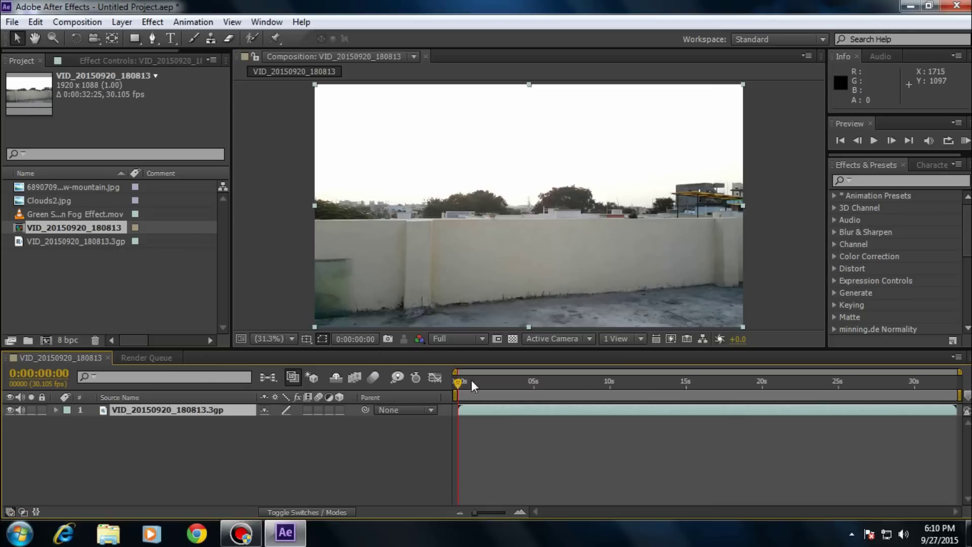
# Set the composition's preview resolution to Quarter and scrub through the rooftop footage.
pyautogui.click(460, 340)
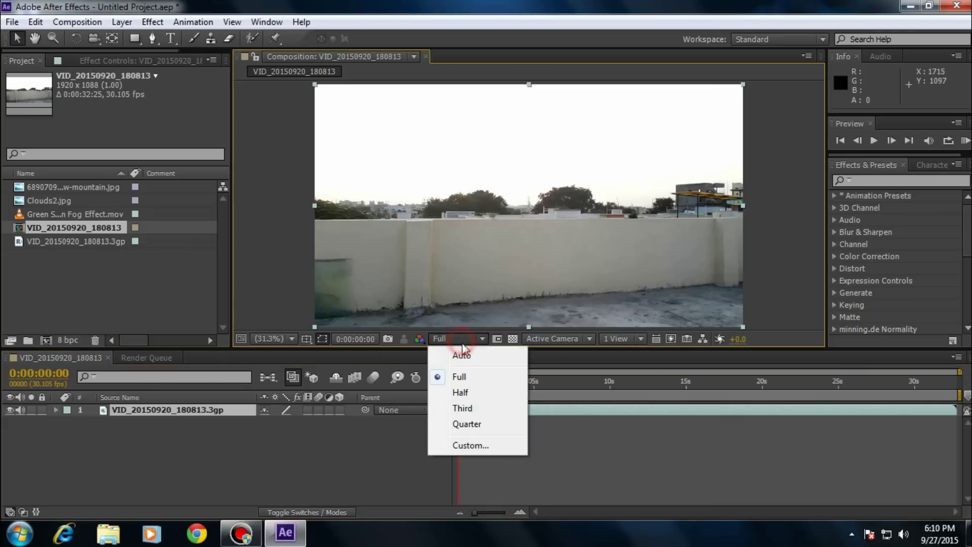
pyautogui.click(478, 425)
pyautogui.moveTo(462, 384); pyautogui.dragTo(648, 386)
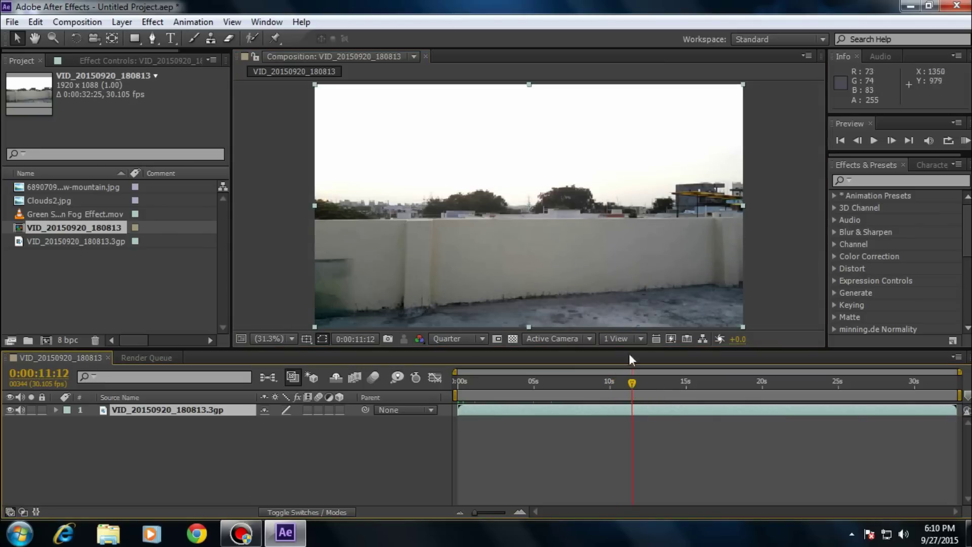
pyautogui.moveTo(764, 382); pyautogui.dragTo(920, 382)
pyautogui.moveTo(833, 383); pyautogui.dragTo(509, 385)
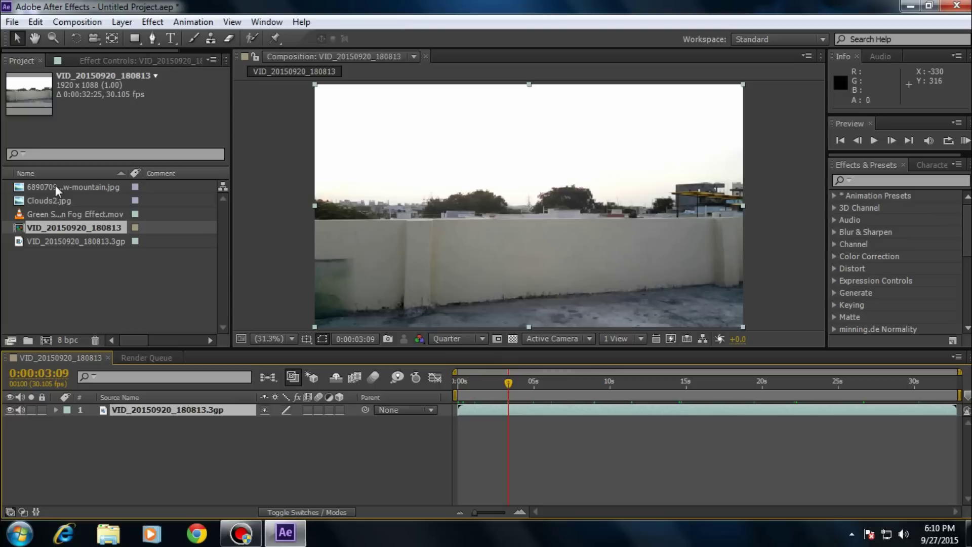
# Preview the snow-mountain image, close its preview and return the composition's playhead to the start.
pyautogui.doubleClick(71, 187)
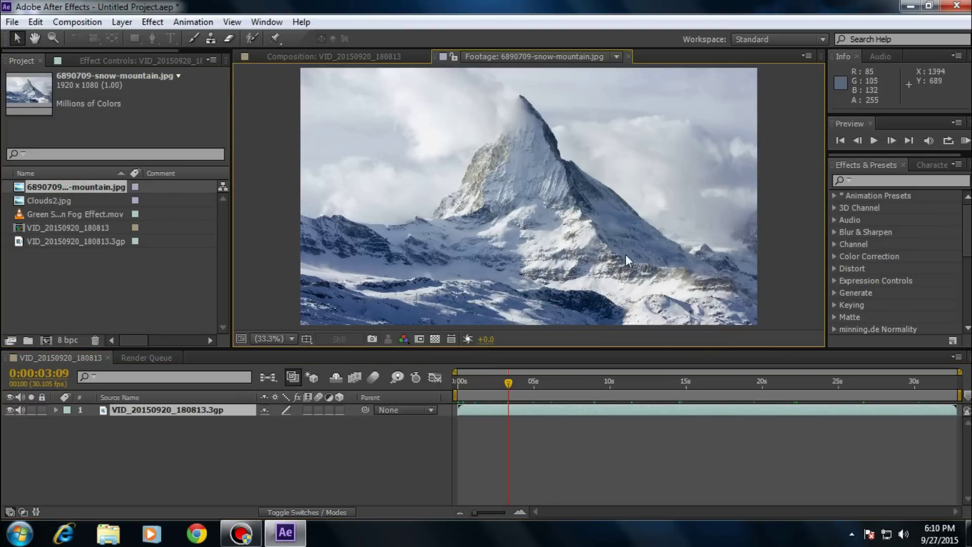
pyautogui.click(628, 57)
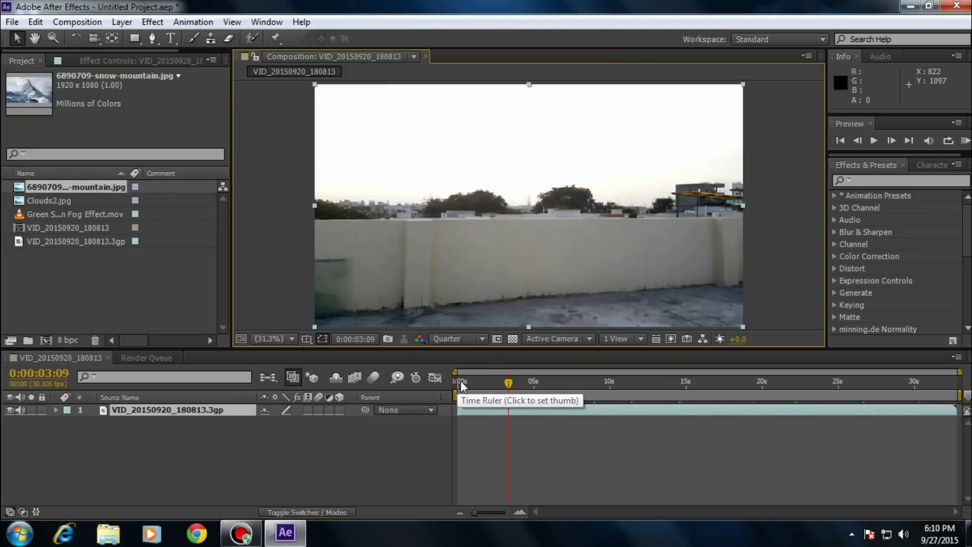
pyautogui.moveTo(502, 384); pyautogui.dragTo(455, 384)
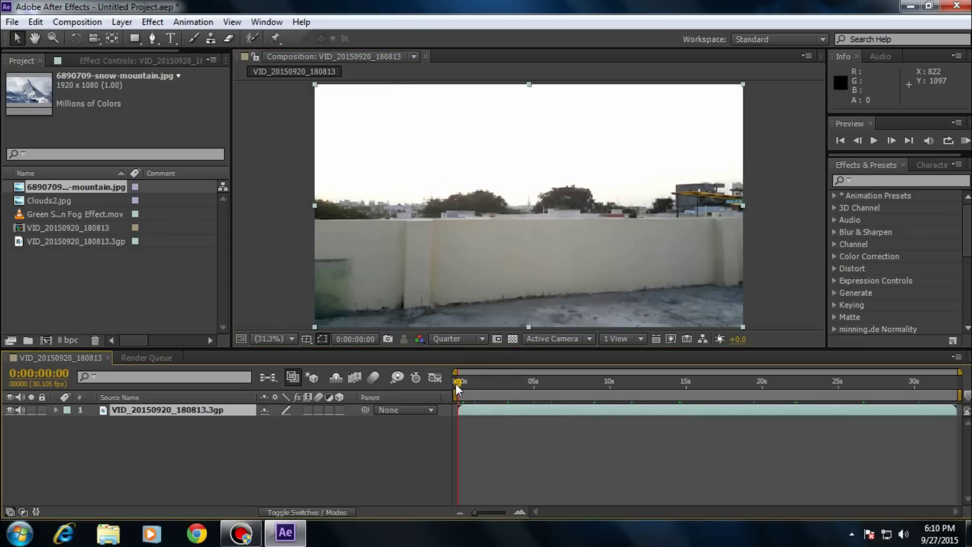
pyautogui.click(153, 21)
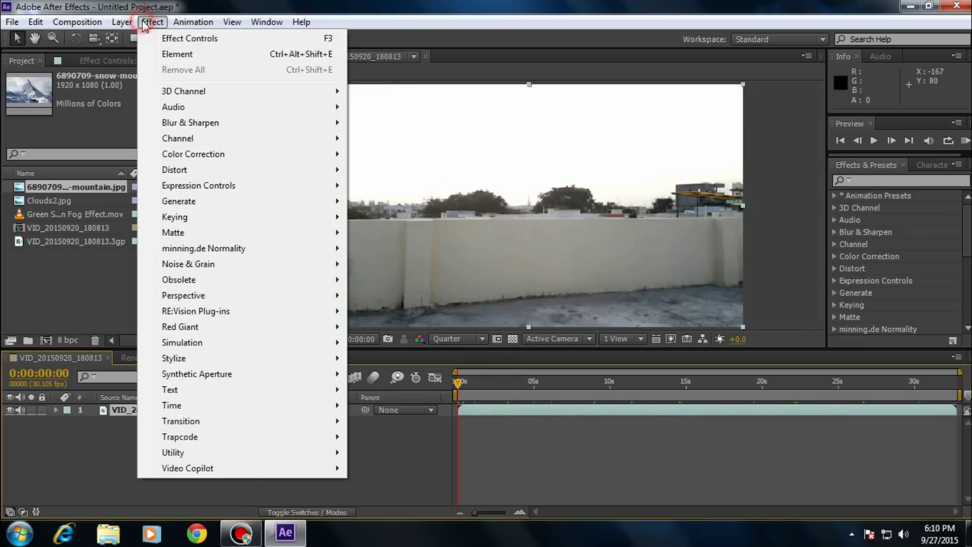
pyautogui.moveTo(302, 219)
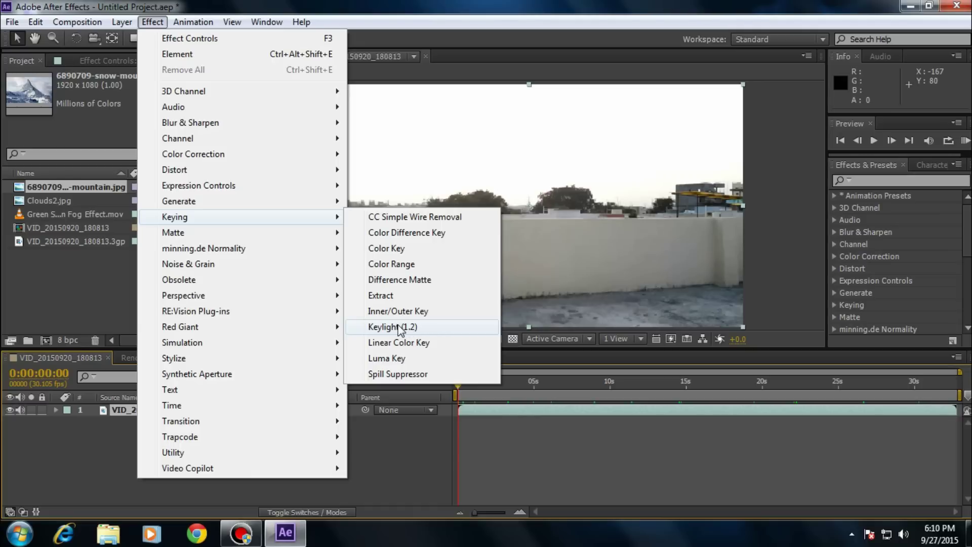
pyautogui.click(512, 181)
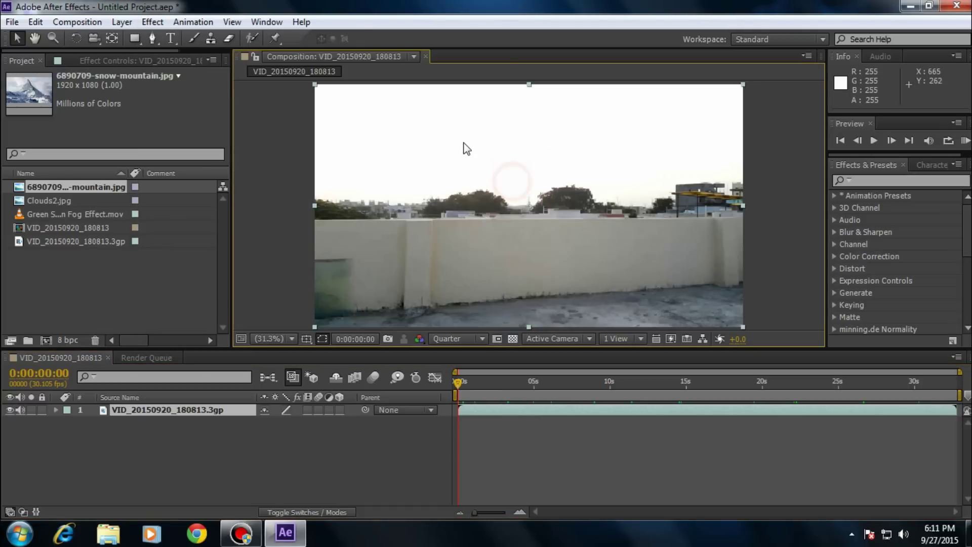
# Apply the Linear Color Key effect to the rooftop video layer and sample the white sky as its key color.
pyautogui.click(151, 24)
pyautogui.moveTo(231, 225)
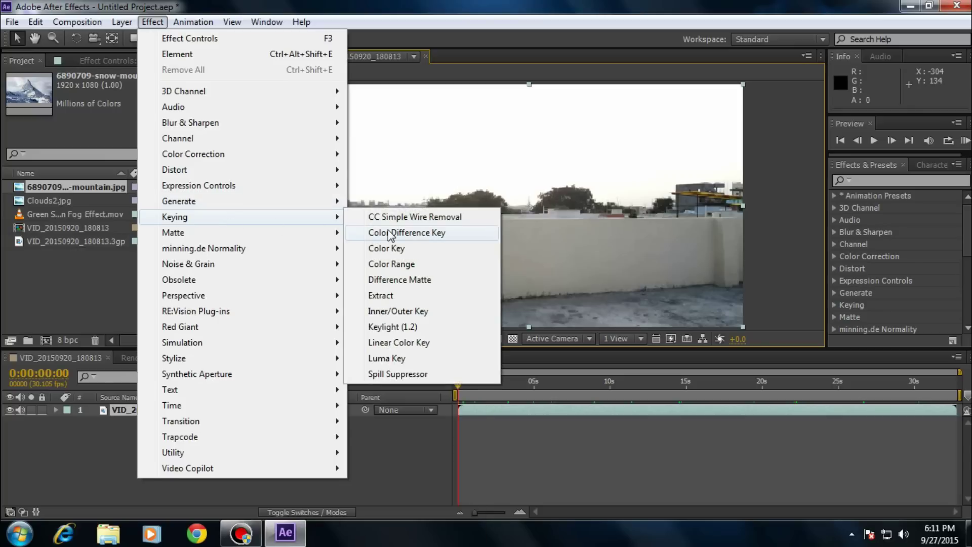
pyautogui.click(408, 344)
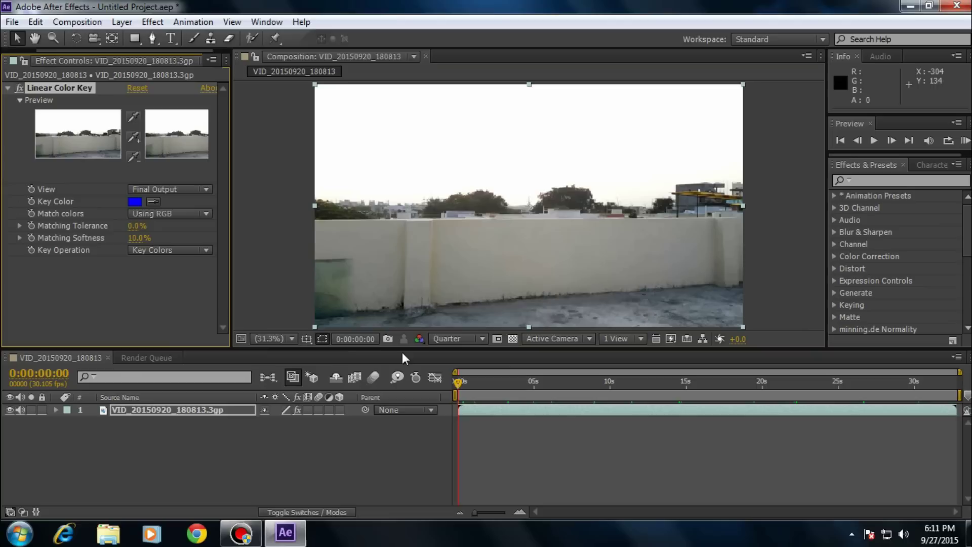
pyautogui.click(134, 117)
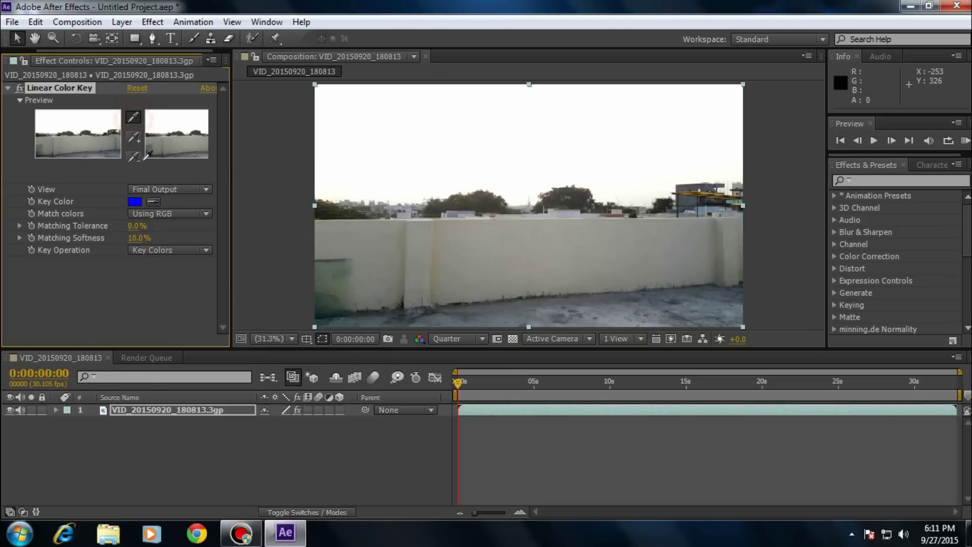
pyautogui.click(452, 118)
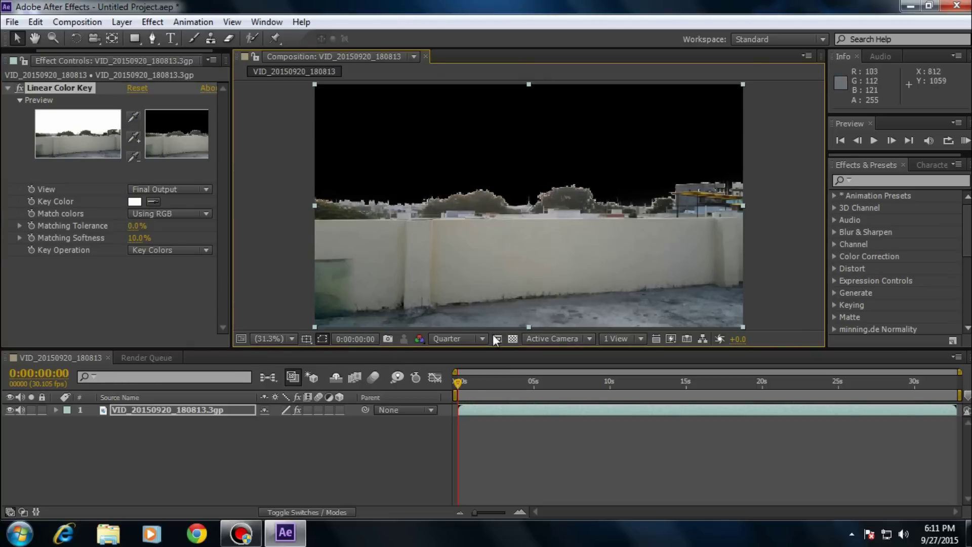
# Check the keyed sky at several times in the timeline and against the transparency grid.
pyautogui.moveTo(463, 381); pyautogui.dragTo(775, 387)
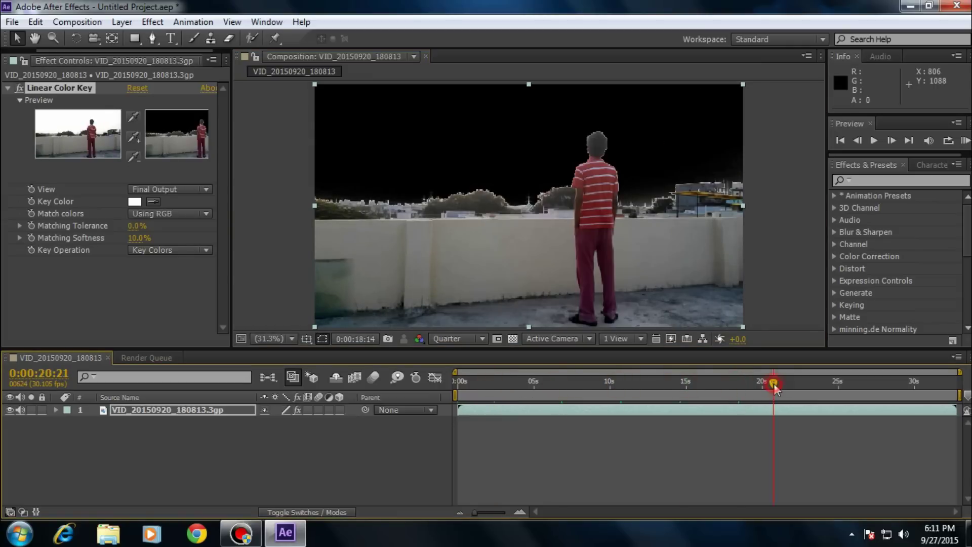
pyautogui.click(915, 385)
pyautogui.click(802, 385)
pyautogui.click(490, 385)
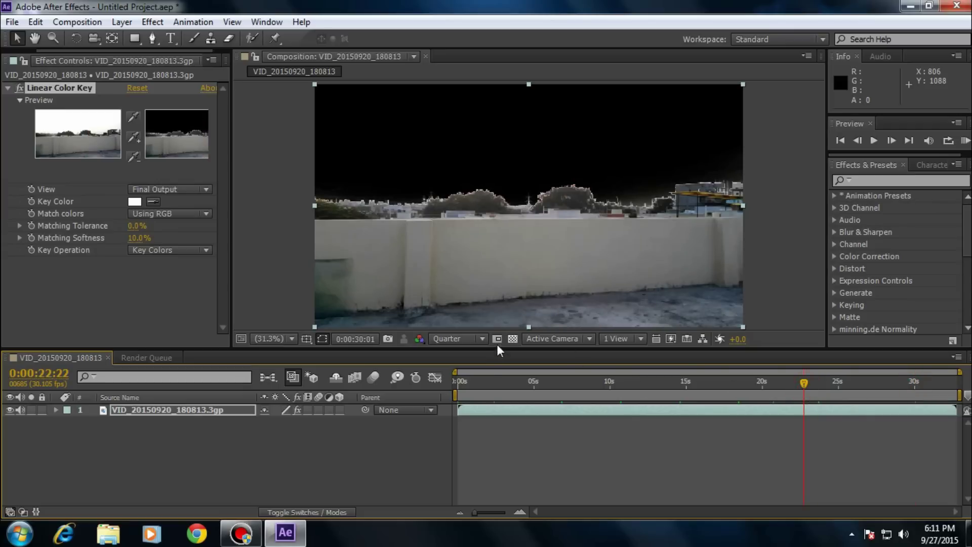
pyautogui.click(513, 339)
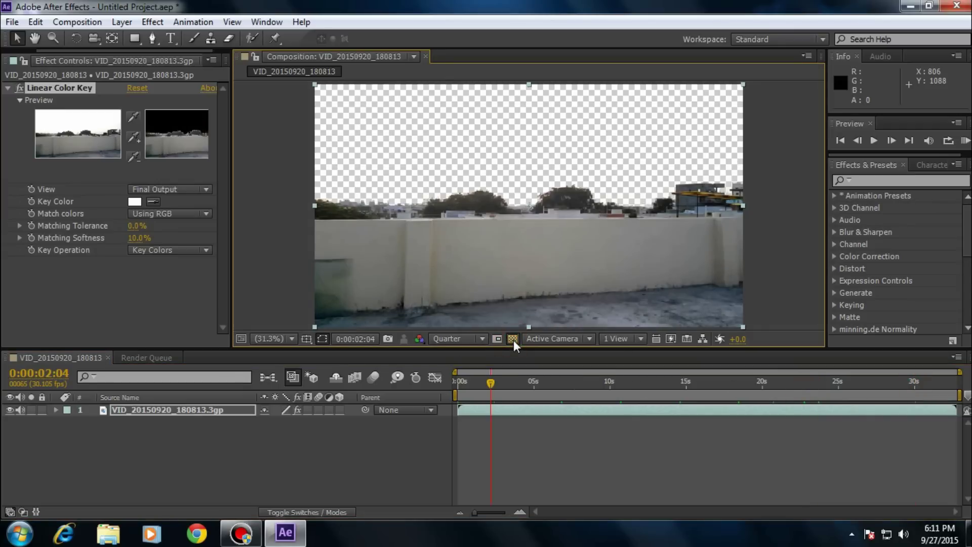
pyautogui.click(512, 338)
pyautogui.click(512, 339)
pyautogui.click(513, 339)
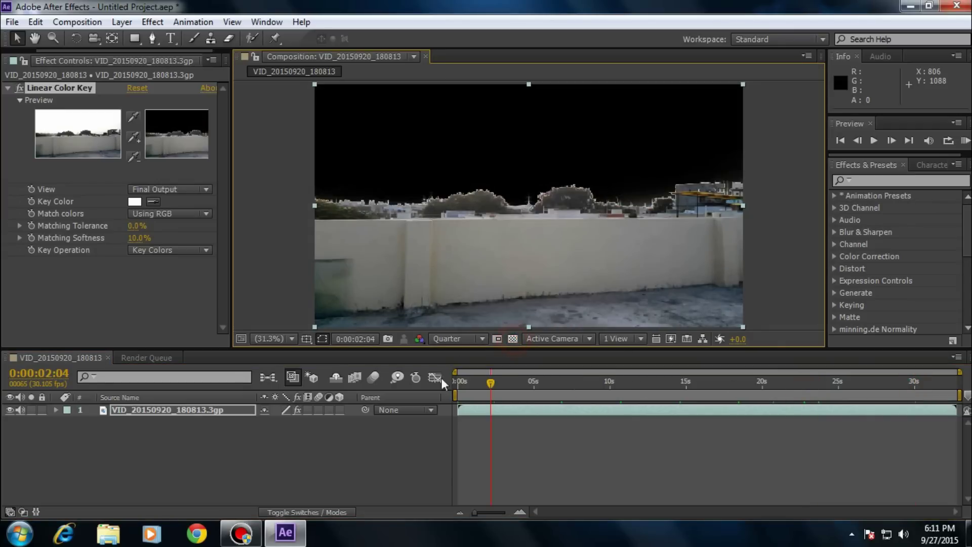
# Return the playhead to the start and add the snow-mountain image as a layer below the rooftop video.
pyautogui.click(456, 388)
pyautogui.click(18, 51)
pyautogui.click(18, 60)
pyautogui.click(79, 251)
pyautogui.click(51, 199)
pyautogui.moveTo(59, 187); pyautogui.dragTo(100, 433)
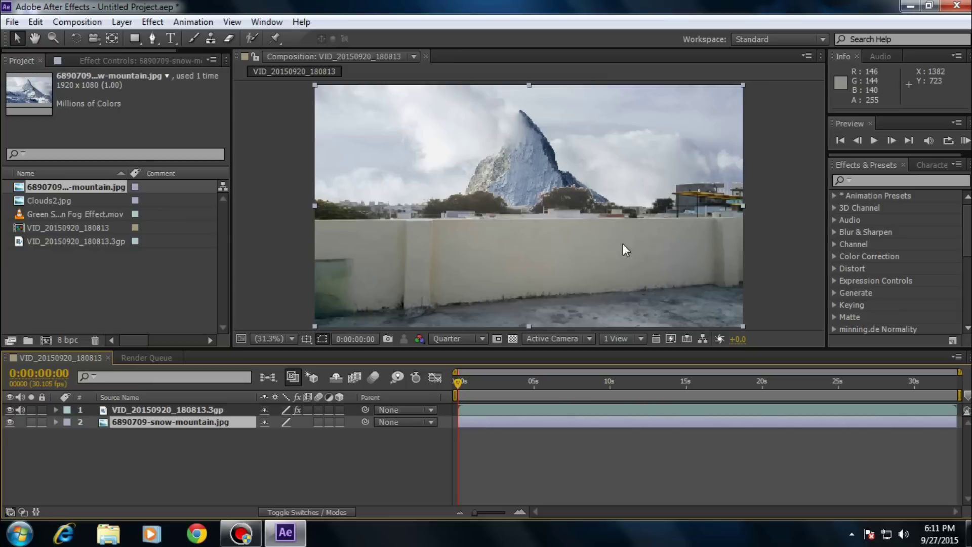
# Set the preview resolution to Full and move the snow-mountain layer up so its lower slopes sit above the wall.
pyautogui.click(456, 338)
pyautogui.click(461, 377)
pyautogui.moveTo(504, 190); pyautogui.dragTo(508, 121)
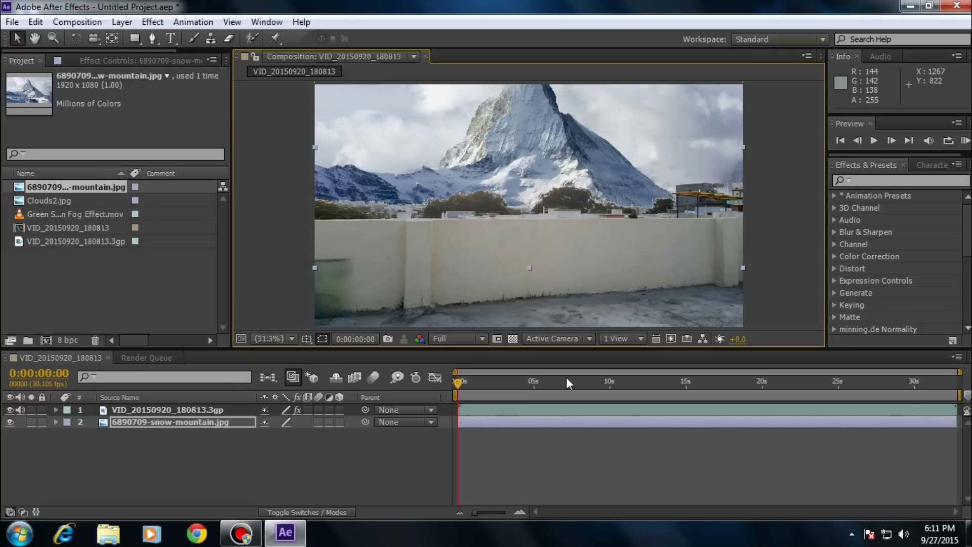
# Review the composite of the man against the mountain background at several times in the timeline.
pyautogui.click(518, 383)
pyautogui.click(590, 382)
pyautogui.click(662, 390)
pyautogui.click(721, 384)
pyautogui.click(749, 385)
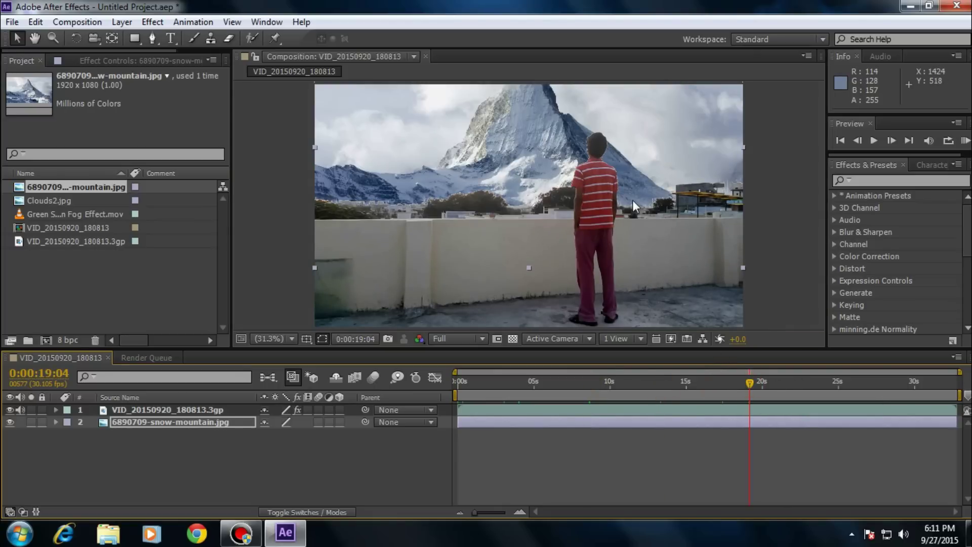
pyautogui.click(812, 384)
pyautogui.click(468, 384)
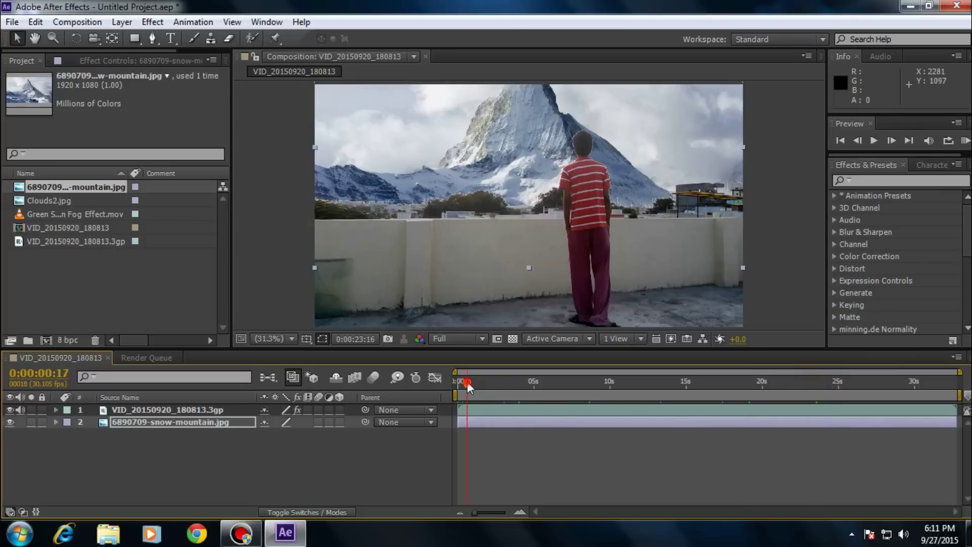
pyautogui.click(693, 384)
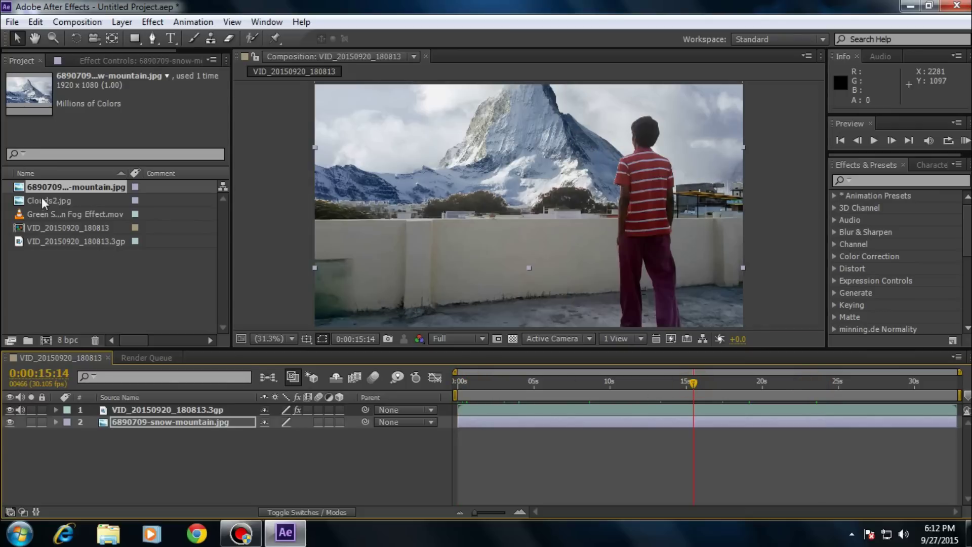
# Preview the Green Screen Fog Effect.mov footage by scrubbing through it, and close its preview.
pyautogui.click(59, 215)
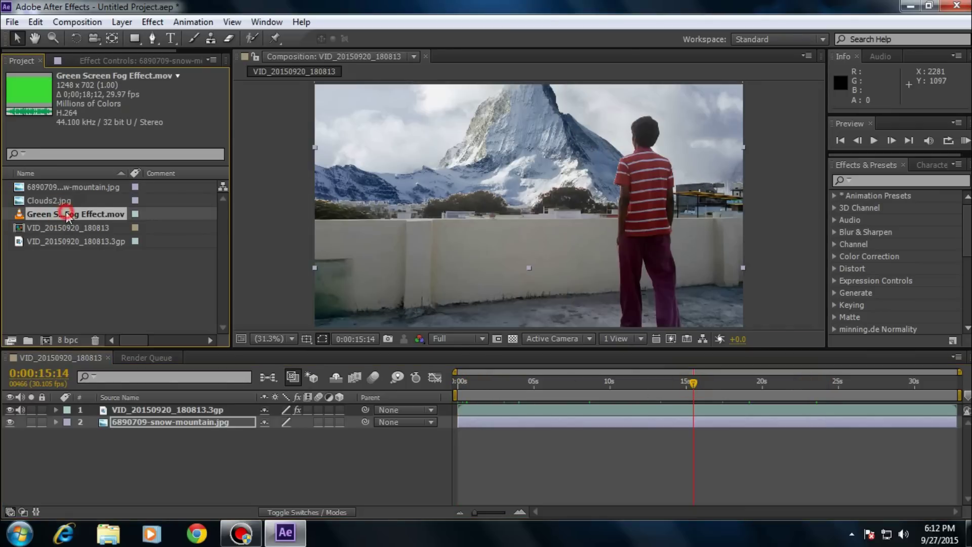
pyautogui.doubleClick(67, 215)
pyautogui.moveTo(245, 311); pyautogui.dragTo(667, 307)
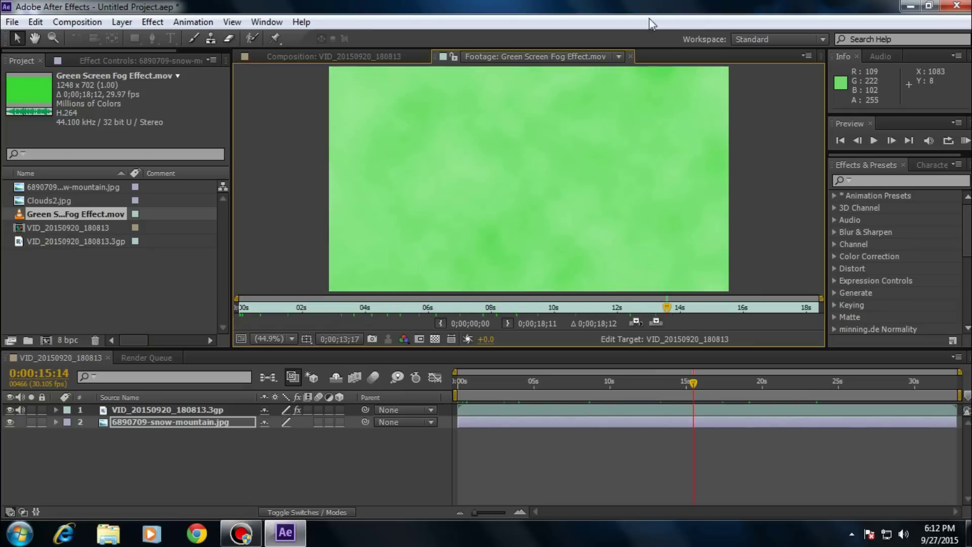
pyautogui.click(630, 56)
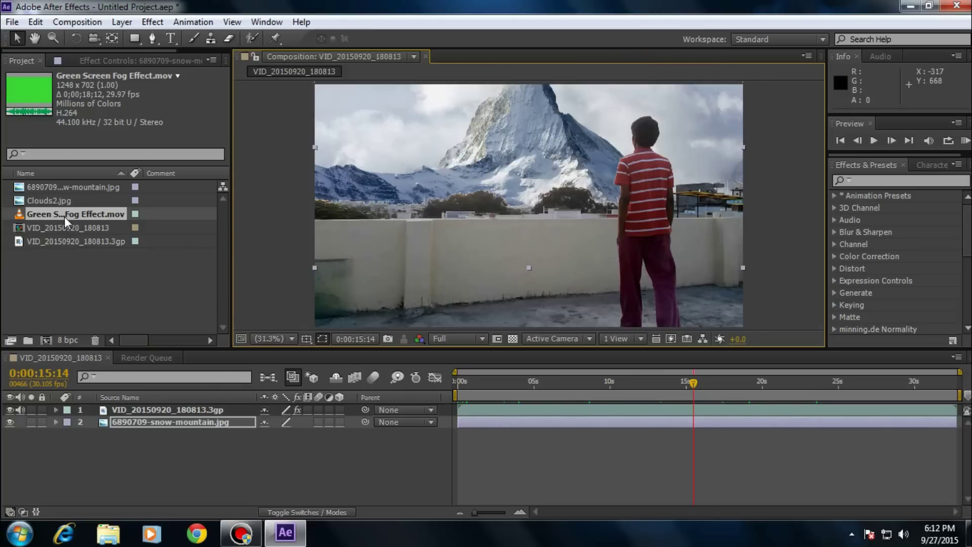
# Add Green Screen Fog Effect.mov between the video and mountain layers and scale it to 154%.
pyautogui.moveTo(65, 213); pyautogui.dragTo(83, 415)
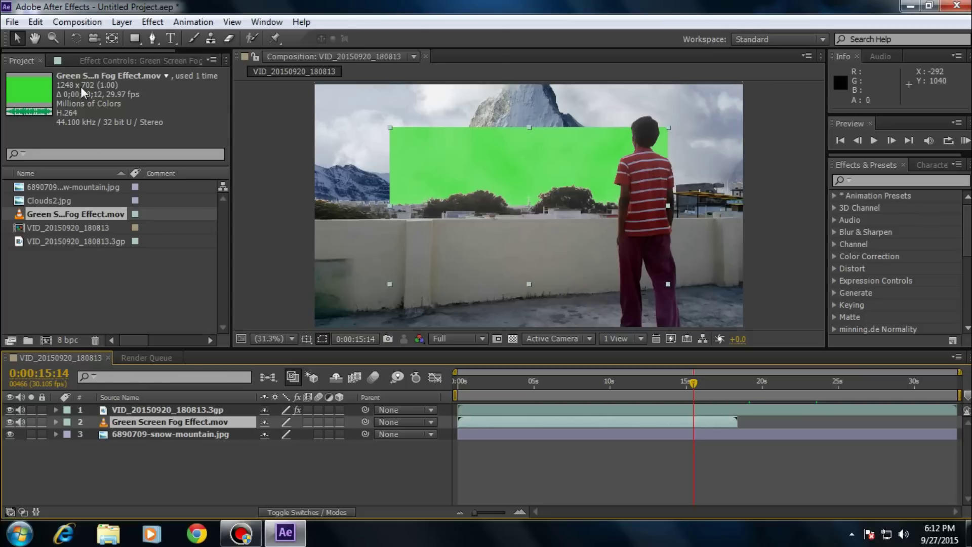
pyautogui.press('s')
pyautogui.moveTo(284, 434); pyautogui.dragTo(344, 435)
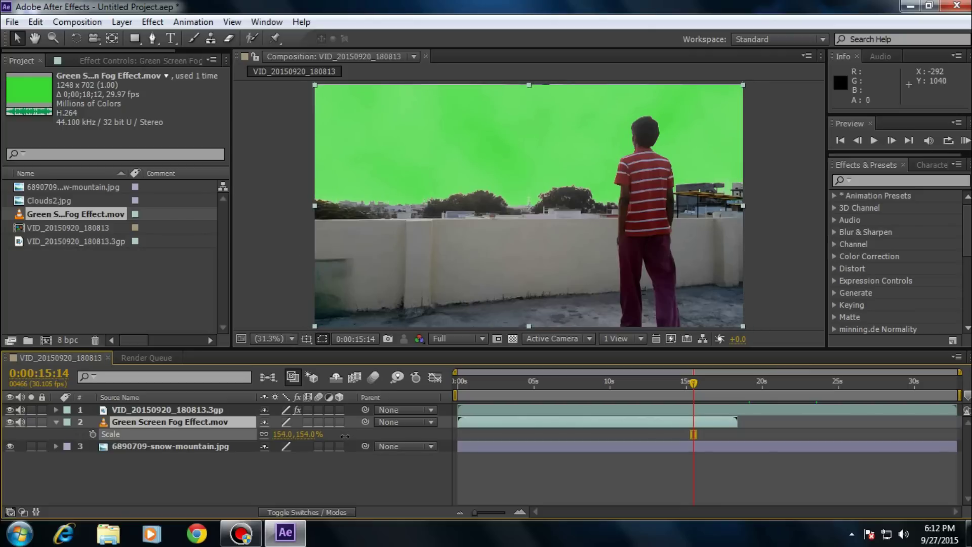
# Apply Keylight (1.2) to the Green Screen Fog Effect.mov layer and sample its green background as the Screen Colour.
pyautogui.click(458, 383)
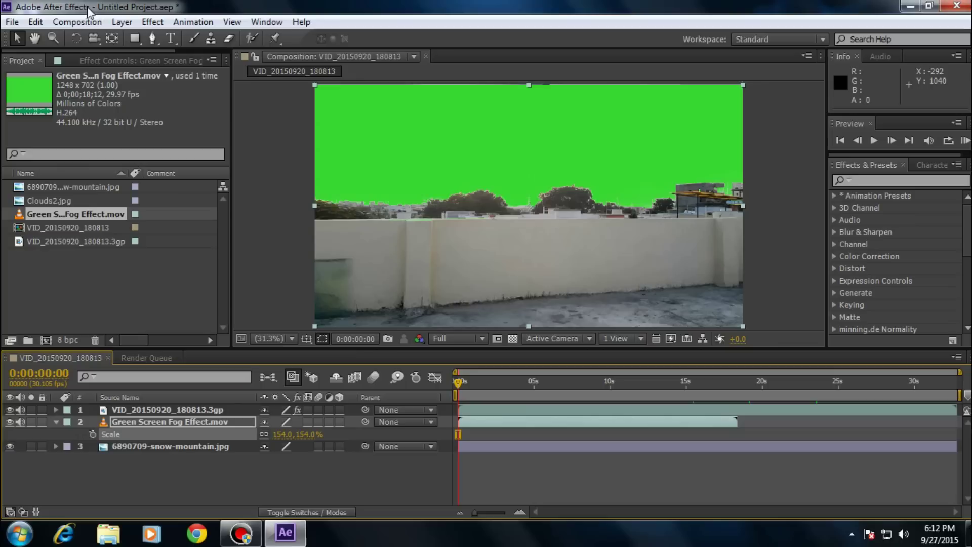
pyautogui.click(151, 23)
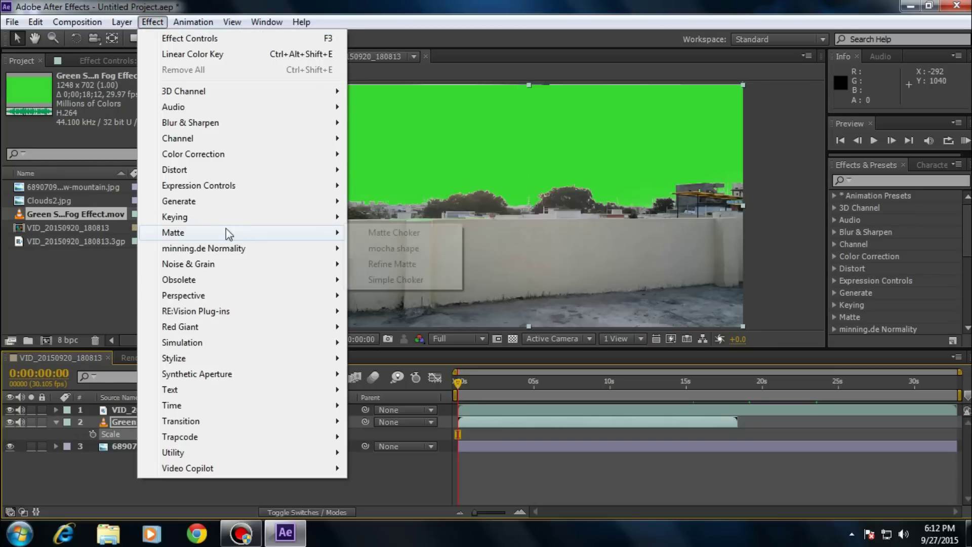
pyautogui.moveTo(231, 224)
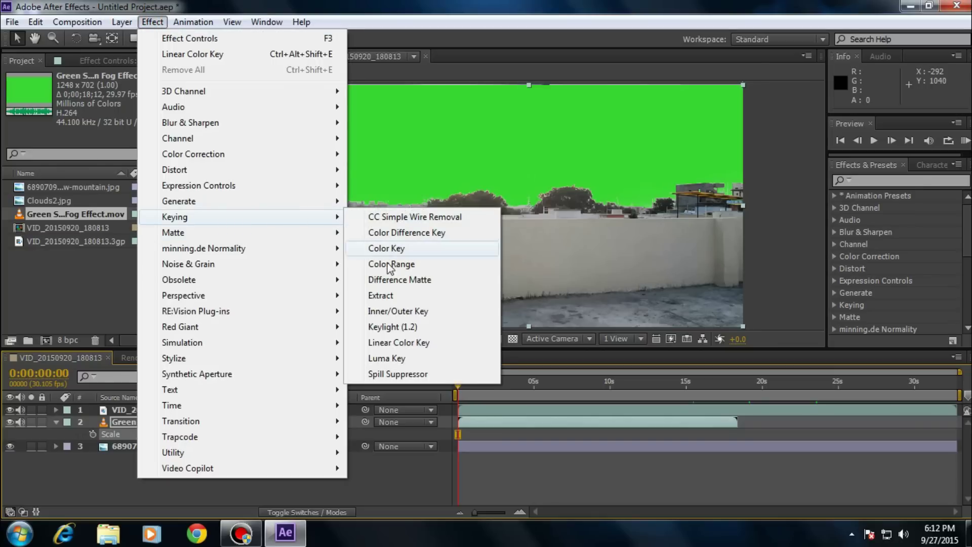
pyautogui.click(404, 327)
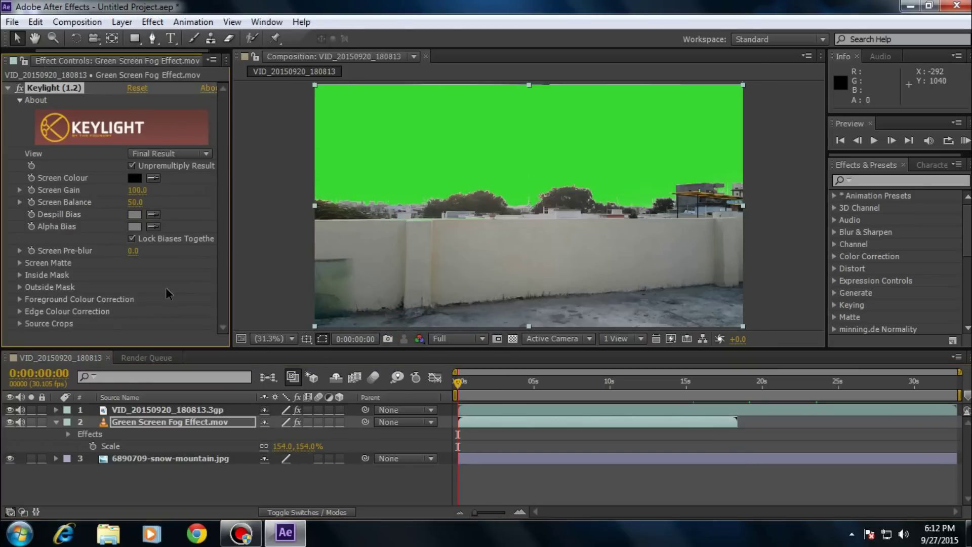
pyautogui.click(153, 178)
pyautogui.click(436, 133)
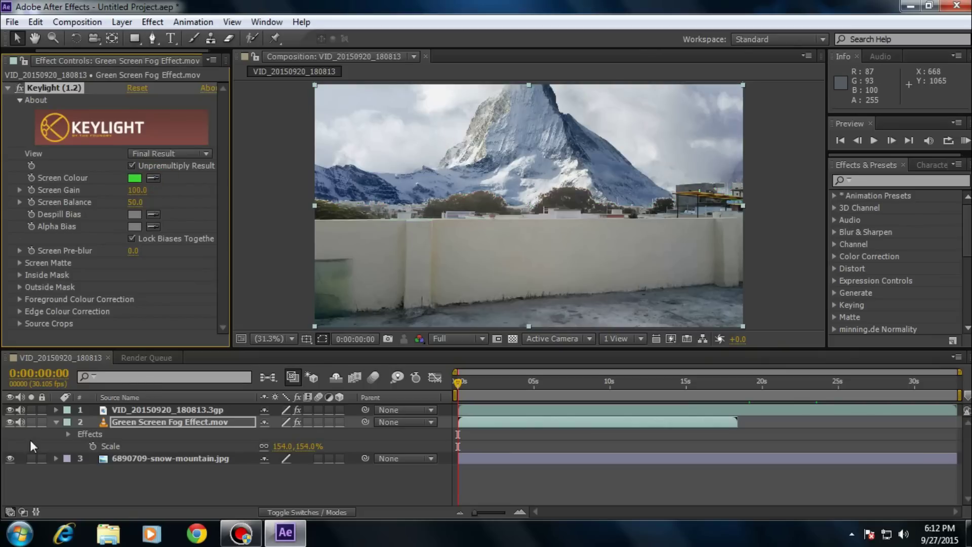
pyautogui.click(57, 423)
# Set the preview resolution to Quarter and check the keyed fog a few seconds into the composition.
pyautogui.click(467, 341)
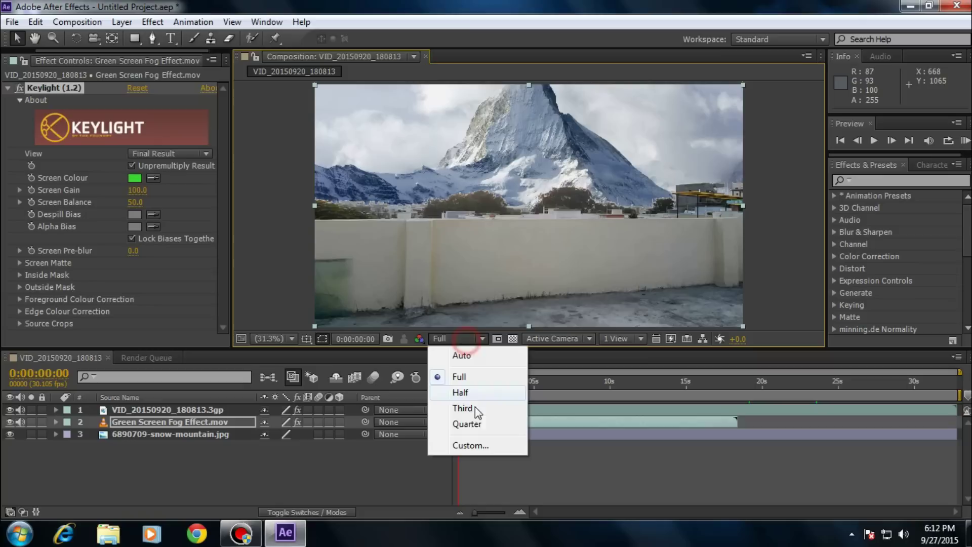
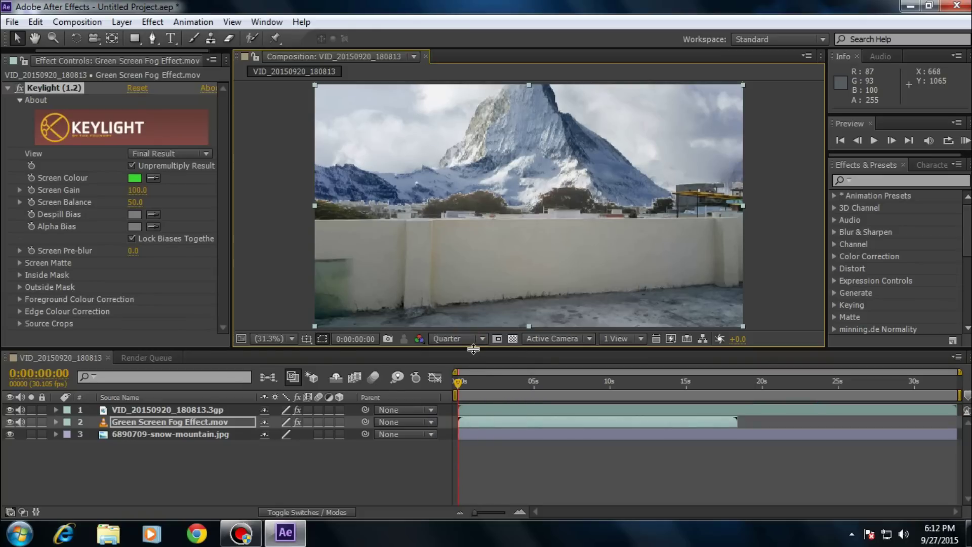
pyautogui.click(478, 377)
pyautogui.click(515, 381)
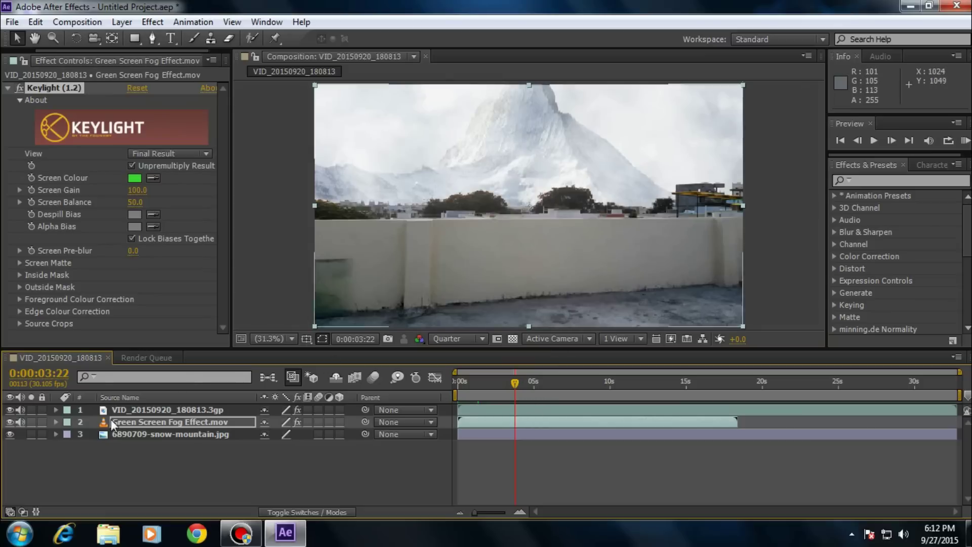
# Move the fog layer above the rooftop video layer and lower its opacity to 38%.
pyautogui.moveTo(132, 421); pyautogui.dragTo(209, 414)
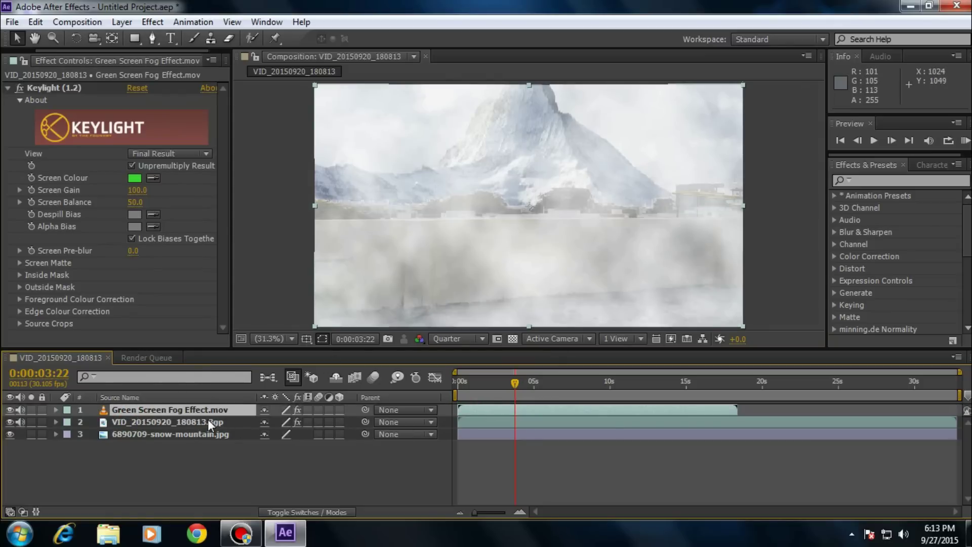
pyautogui.click(673, 381)
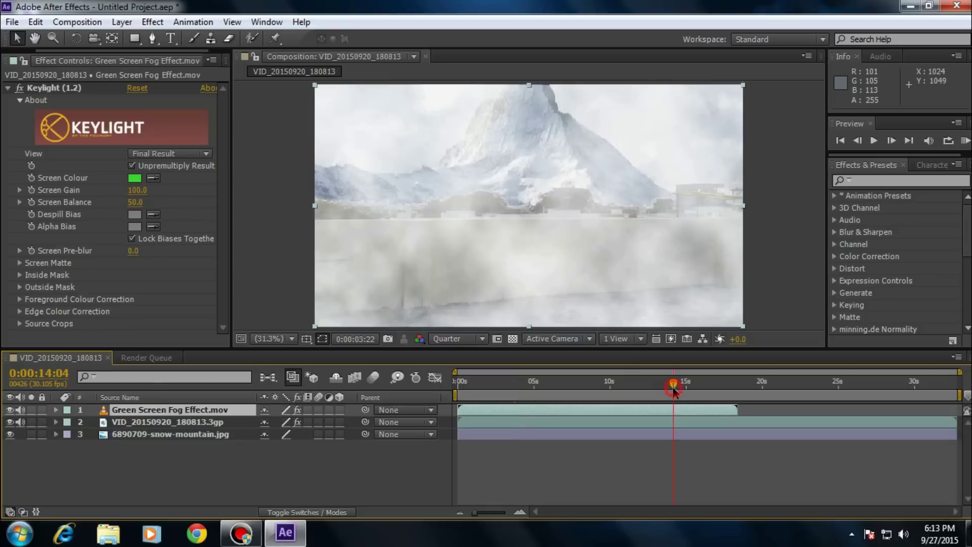
pyautogui.press('t')
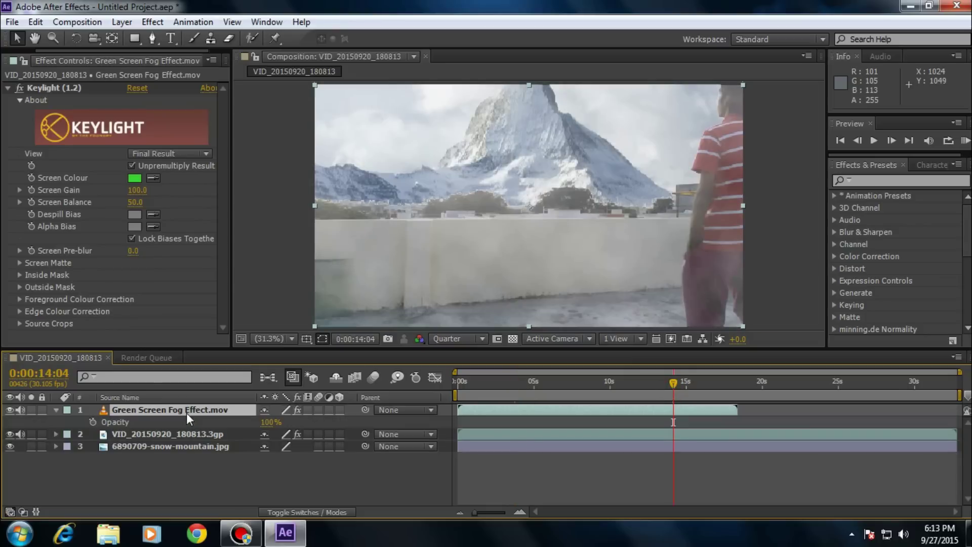
pyautogui.moveTo(266, 421); pyautogui.dragTo(226, 427)
pyautogui.click(264, 422)
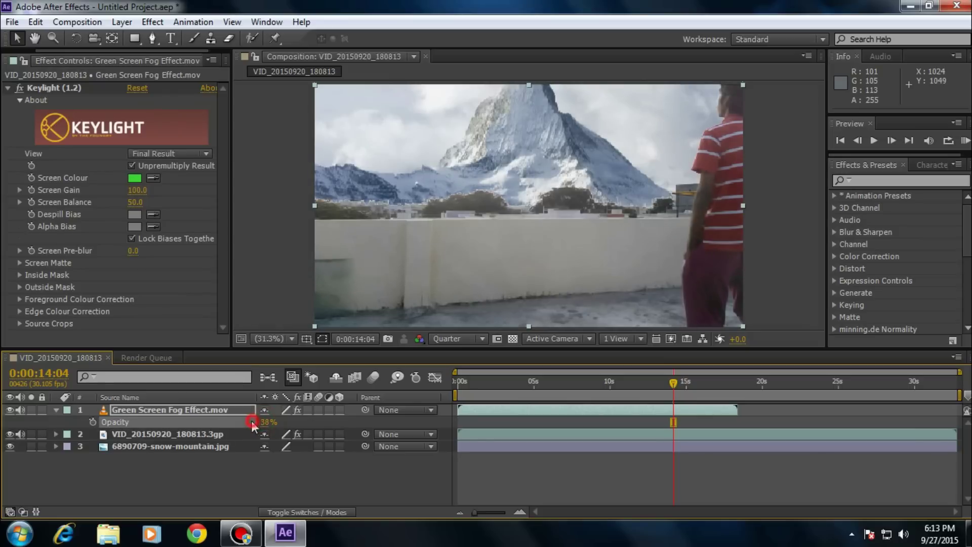
# Run a RAM preview and scrub through the timeline to review the fog over the rooftop scene.
pyautogui.click(481, 383)
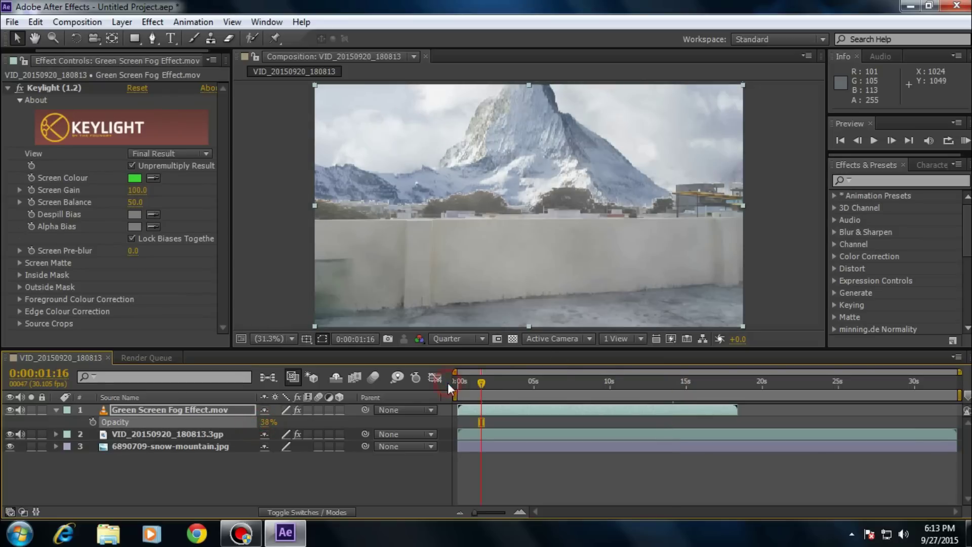
pyautogui.click(506, 385)
pyautogui.press('KP_0')
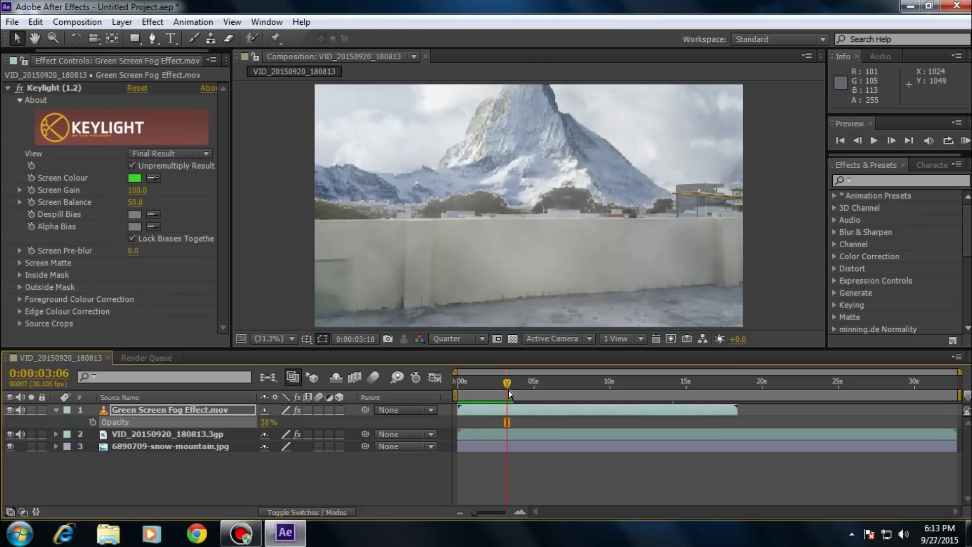
pyautogui.click(460, 381)
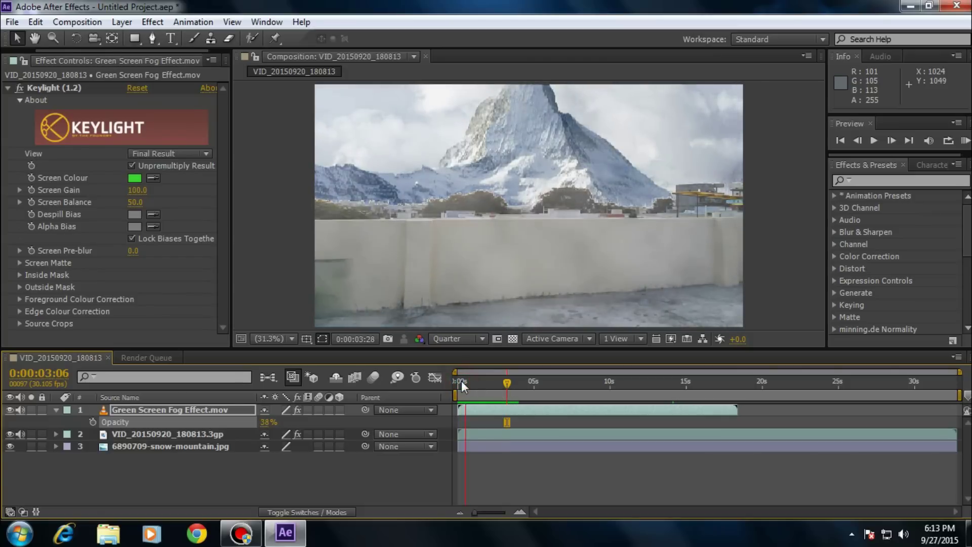
pyautogui.moveTo(461, 380); pyautogui.dragTo(649, 384)
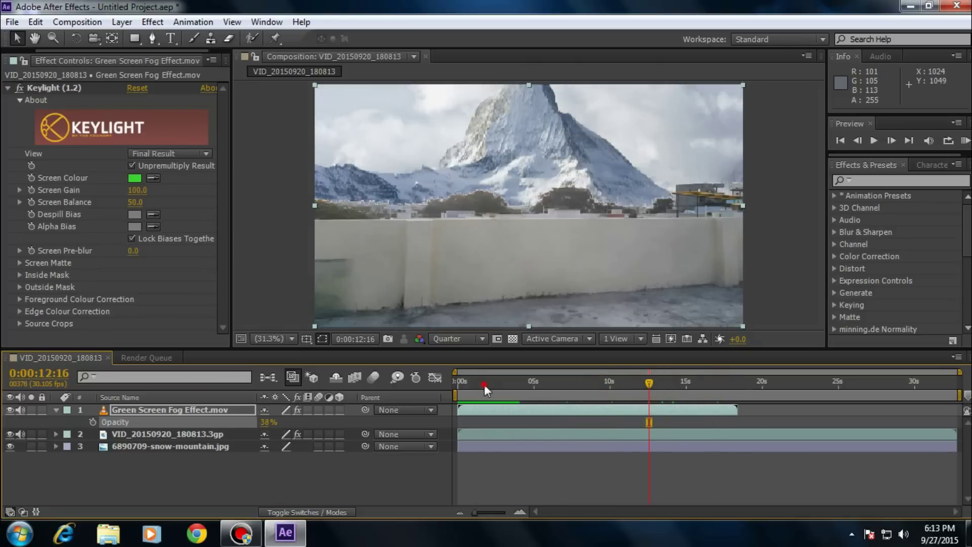
pyautogui.click(484, 384)
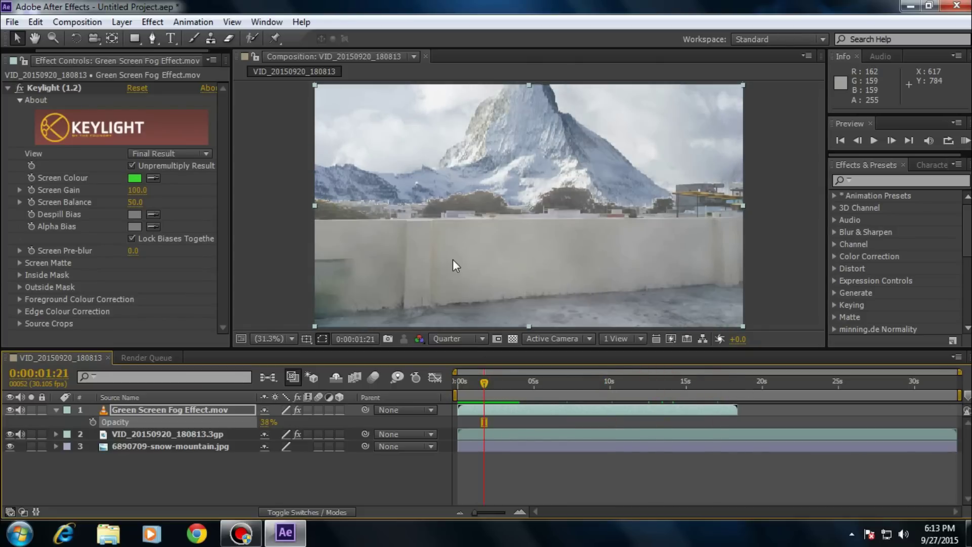
pyautogui.click(466, 388)
pyautogui.click(522, 384)
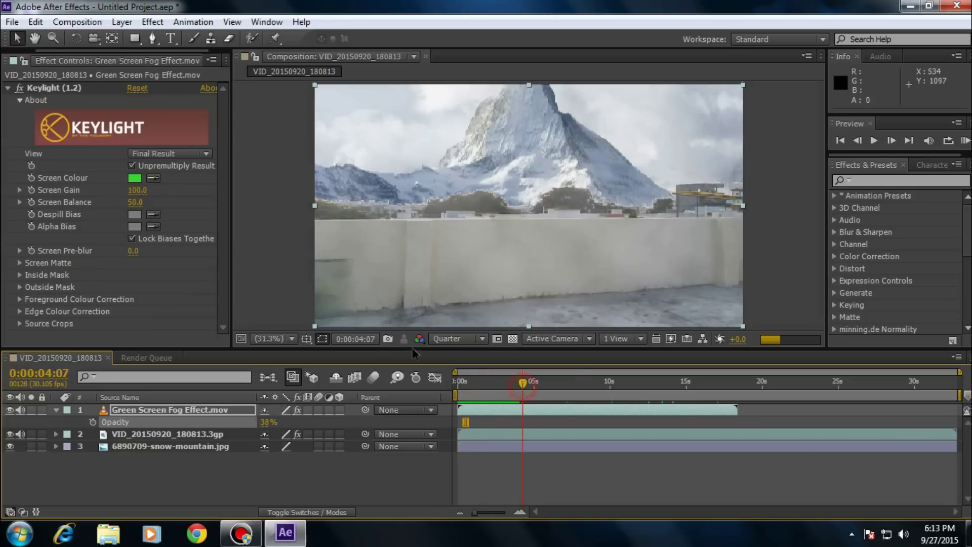
# Duplicate the fog layer and draw a rectangular mask on the upper copy covering the wall and floor area.
pyautogui.click(56, 410)
pyautogui.hotkey('ctrl', 'd')
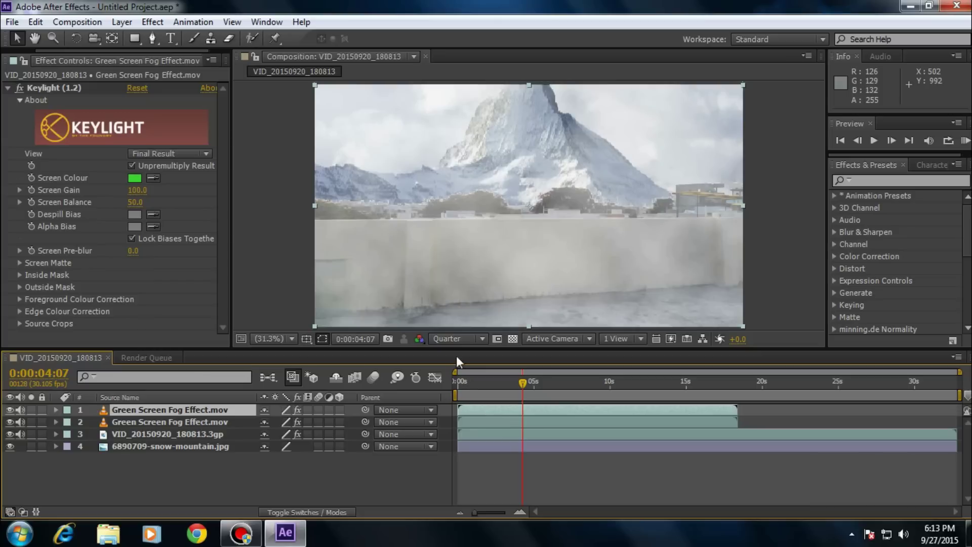
pyautogui.click(134, 38)
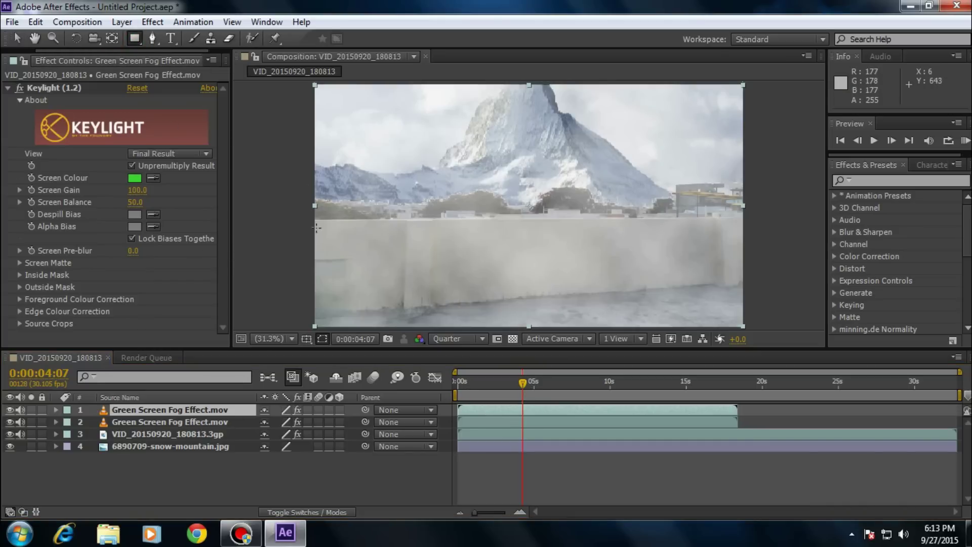
pyautogui.moveTo(312, 231); pyautogui.dragTo(767, 336)
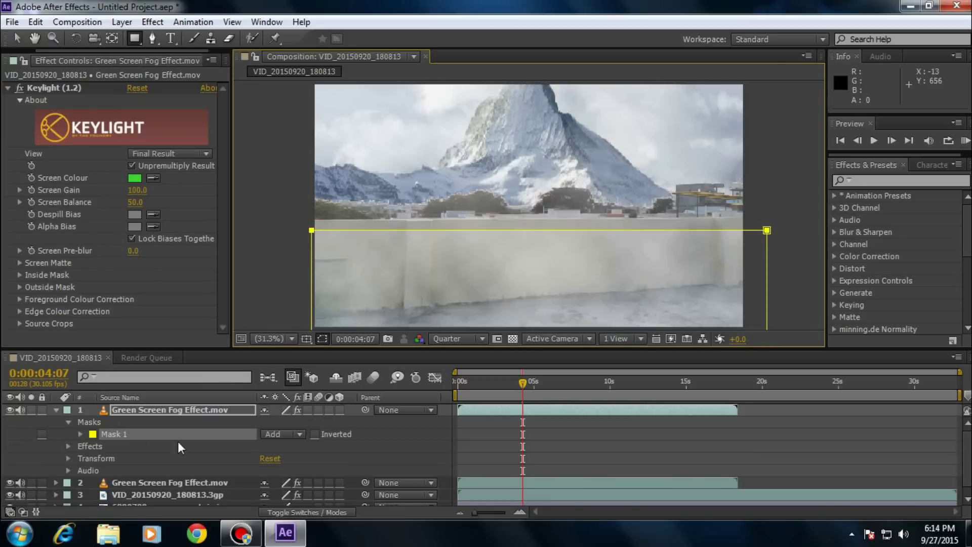
# Set the mask on the upper fog layer to Subtract with a feather of 65 pixels.
pyautogui.click(282, 435)
pyautogui.click(300, 352)
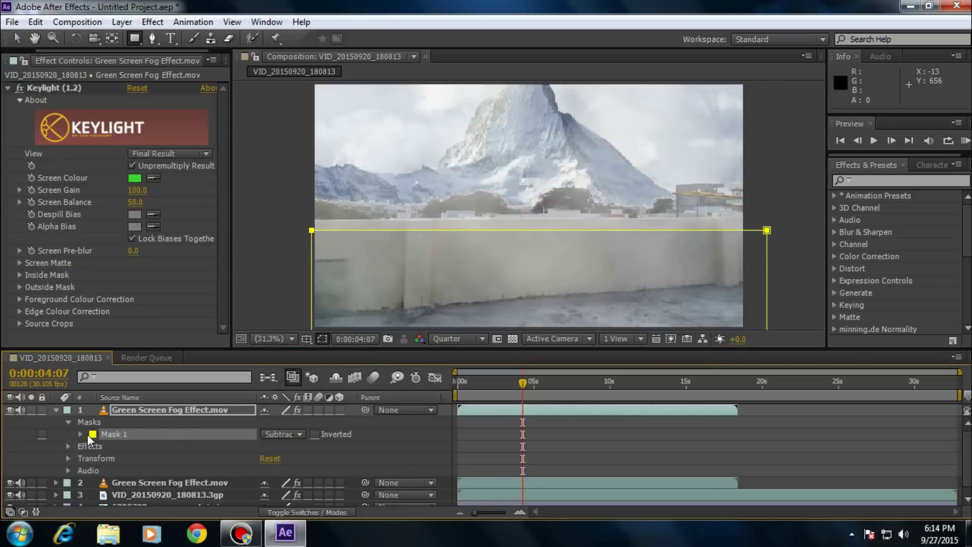
pyautogui.click(83, 436)
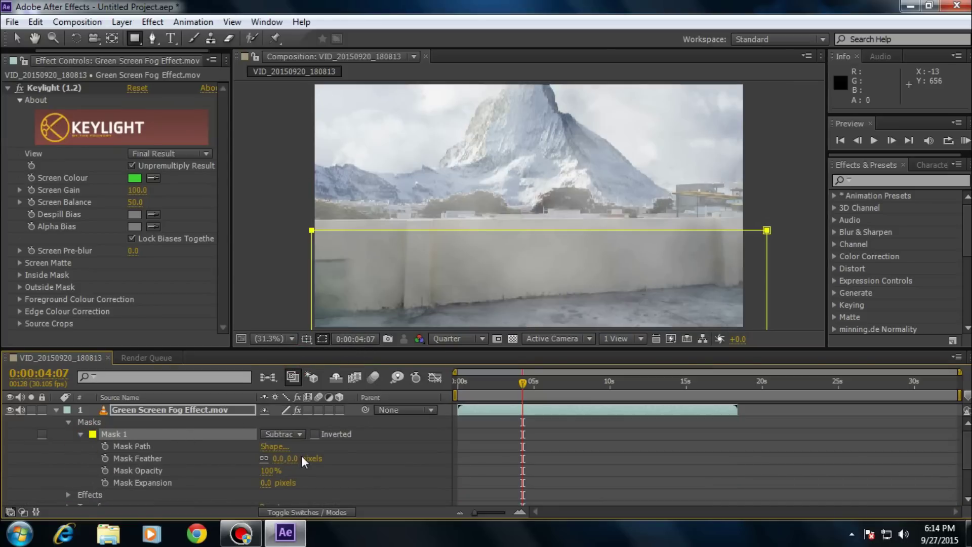
pyautogui.moveTo(293, 458); pyautogui.dragTo(310, 460)
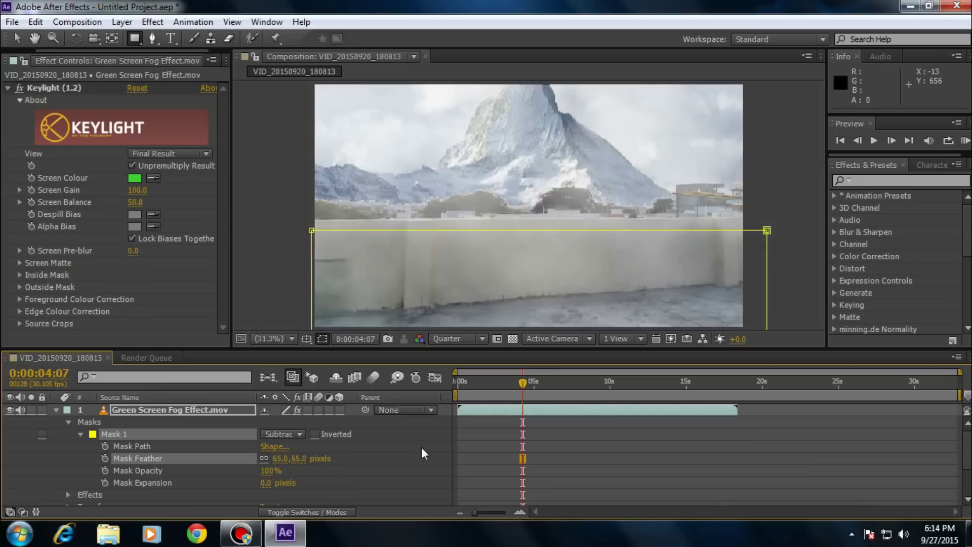
pyautogui.click(83, 441)
pyautogui.click(80, 434)
pyautogui.click(68, 422)
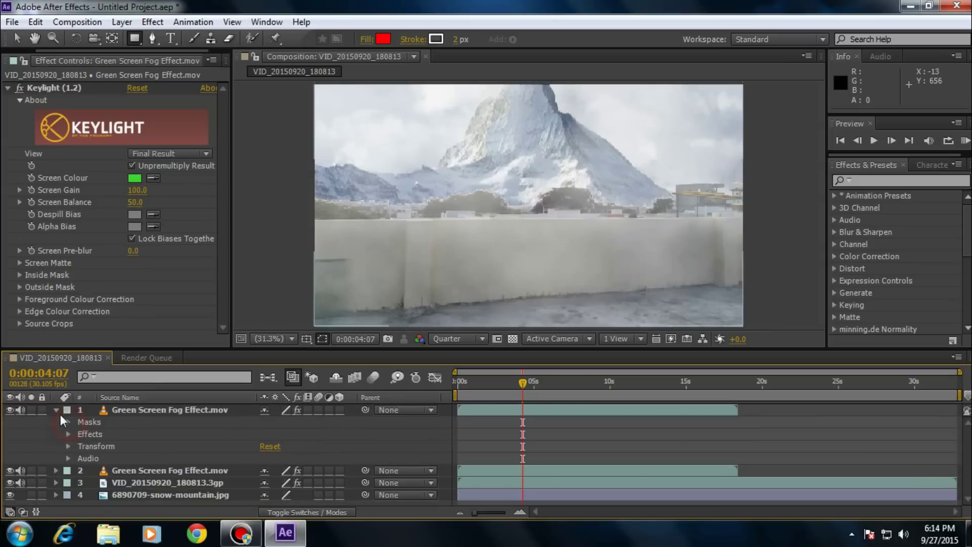
pyautogui.click(57, 411)
# Lower the opacity of the second, unmasked fog layer to 17%.
pyautogui.click(192, 422)
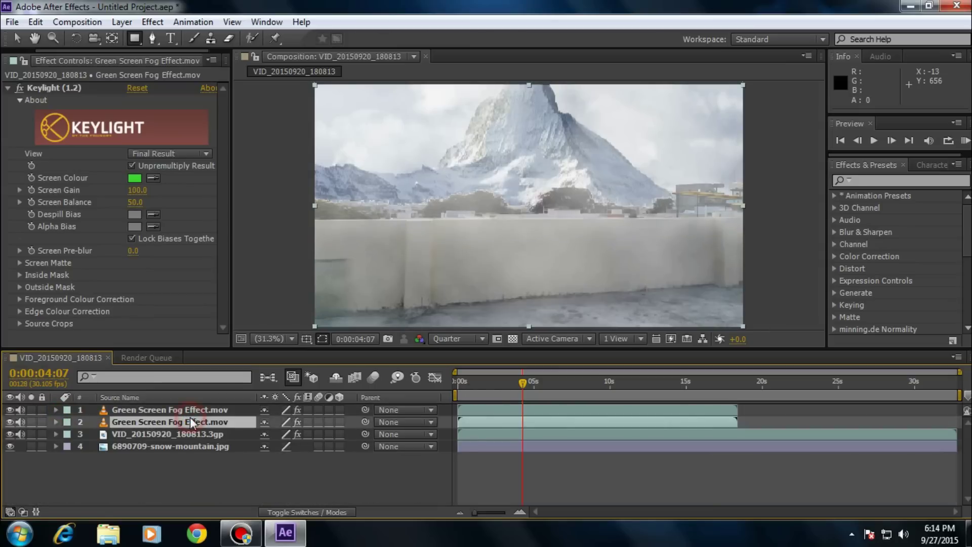
pyautogui.click(10, 423)
pyautogui.click(11, 423)
pyautogui.press('t')
pyautogui.moveTo(266, 434); pyautogui.dragTo(253, 435)
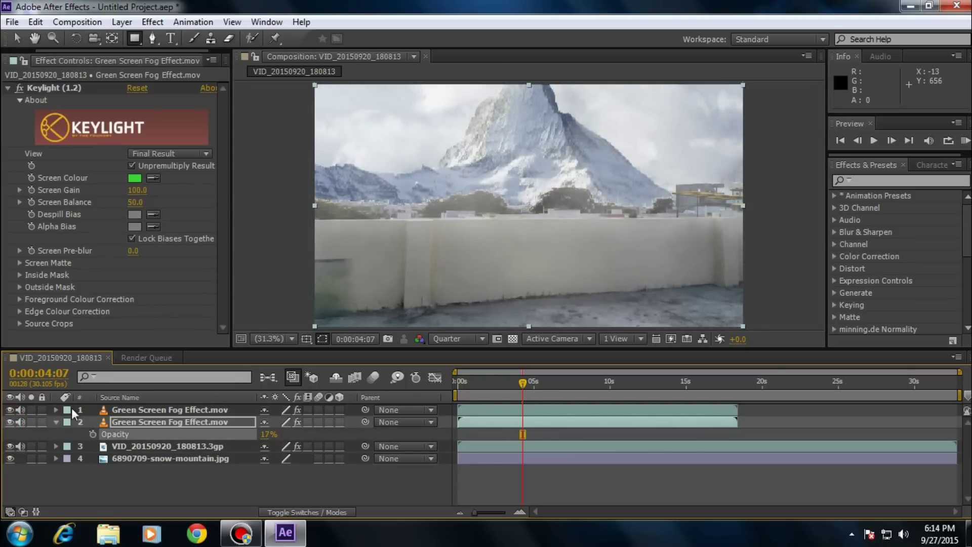
pyautogui.press('F2')
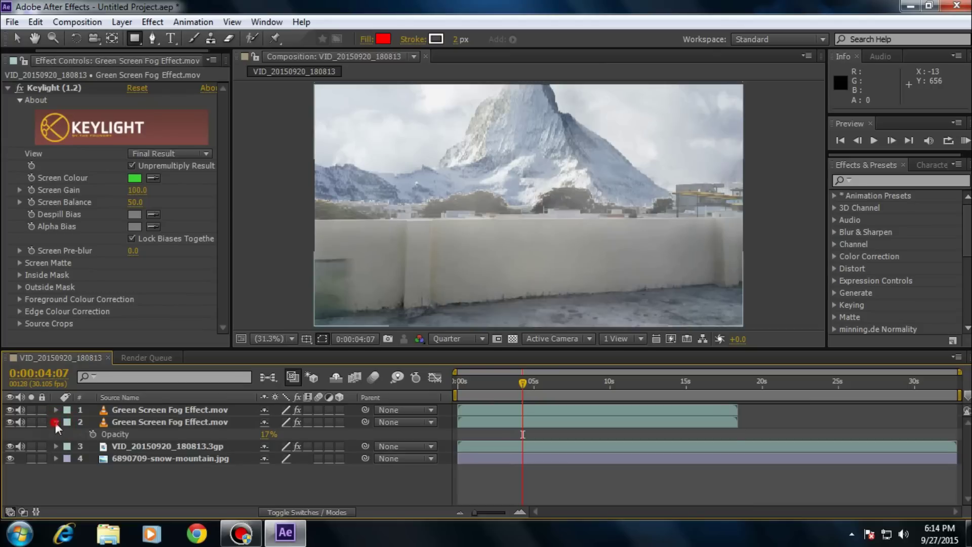
pyautogui.click(56, 422)
# Preview the layered fog from the start, and check the frame with the man near 17 seconds.
pyautogui.press('KP_0')
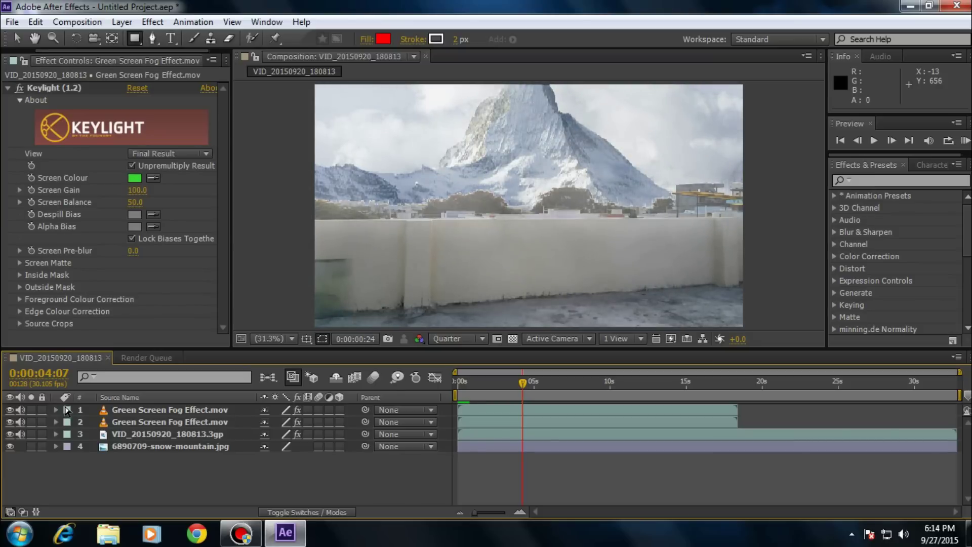
pyautogui.click(523, 393)
pyautogui.moveTo(524, 394); pyautogui.dragTo(715, 384)
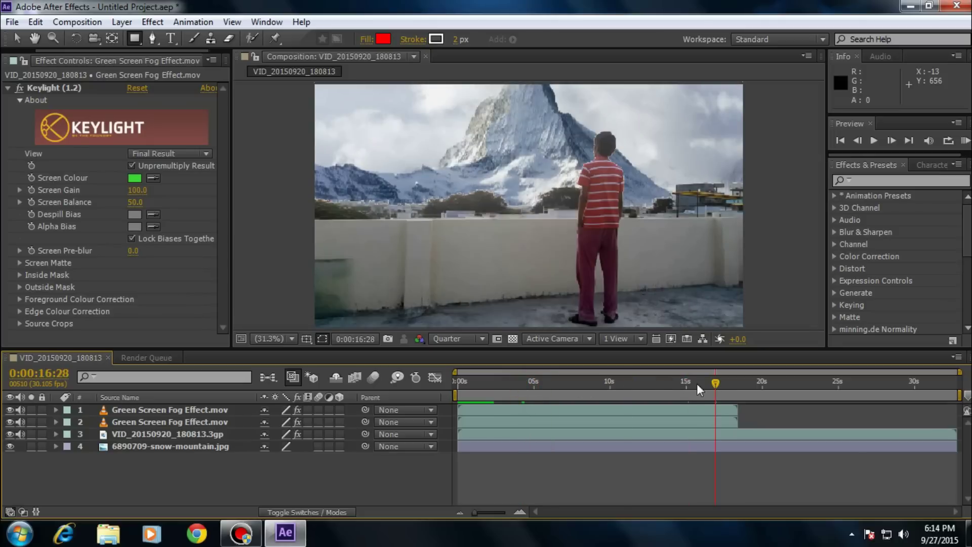
# Duplicate both fog layers and shift the copies in time so they end with the composition, overlapping the originals.
pyautogui.click(147, 423)
pyautogui.click(146, 412)
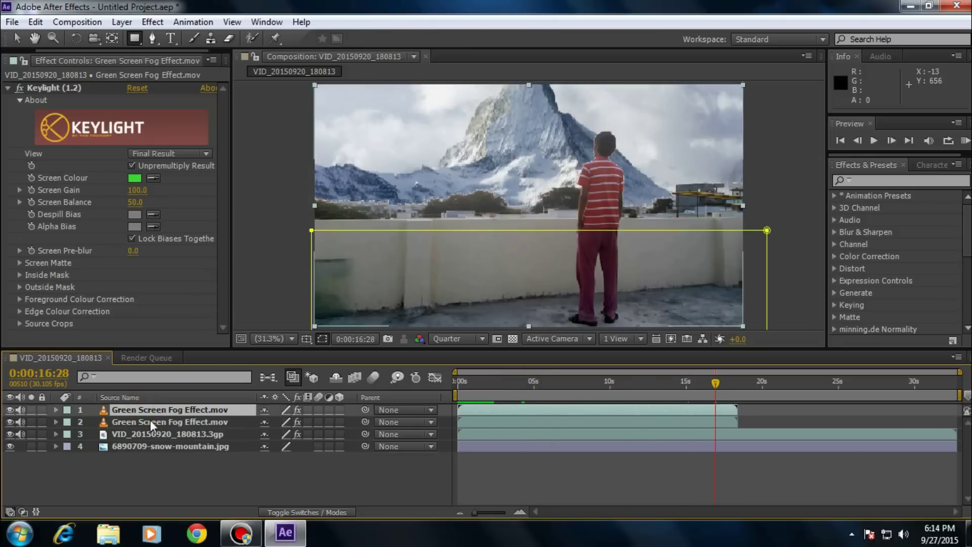
pyautogui.keyDown('ctrl'); pyautogui.click(151, 424); pyautogui.keyUp('ctrl')
pyautogui.hotkey('ctrl', 'd')
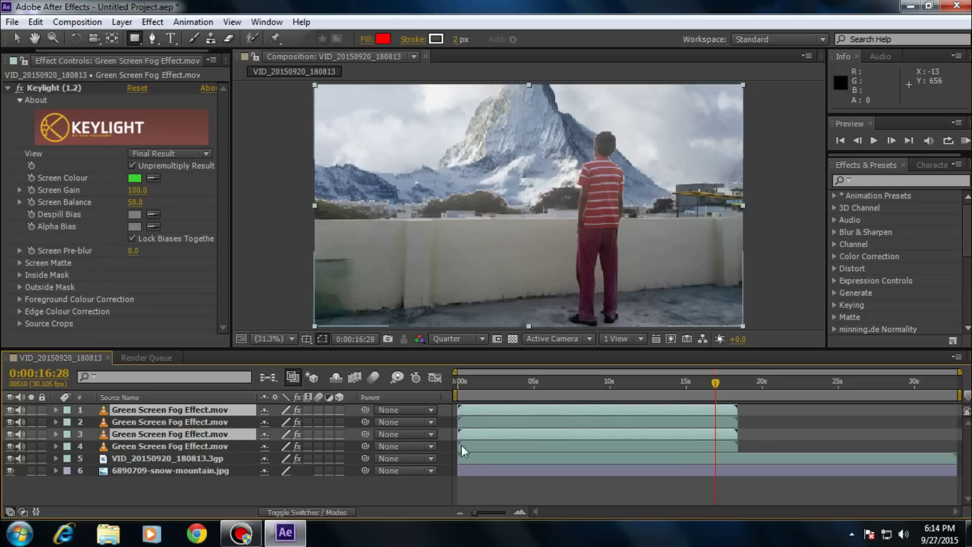
pyautogui.moveTo(478, 435); pyautogui.dragTo(697, 432)
# Scrub through the second half of the timeline to review the extended fog, and return to the first frame.
pyautogui.click(667, 383)
pyautogui.moveTo(667, 383); pyautogui.dragTo(811, 389)
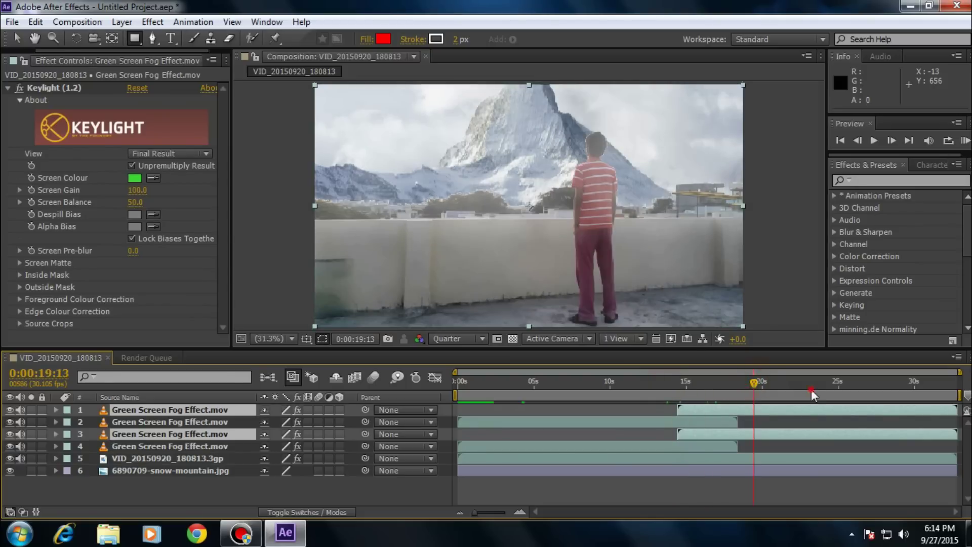
pyautogui.click(872, 391)
pyautogui.click(904, 393)
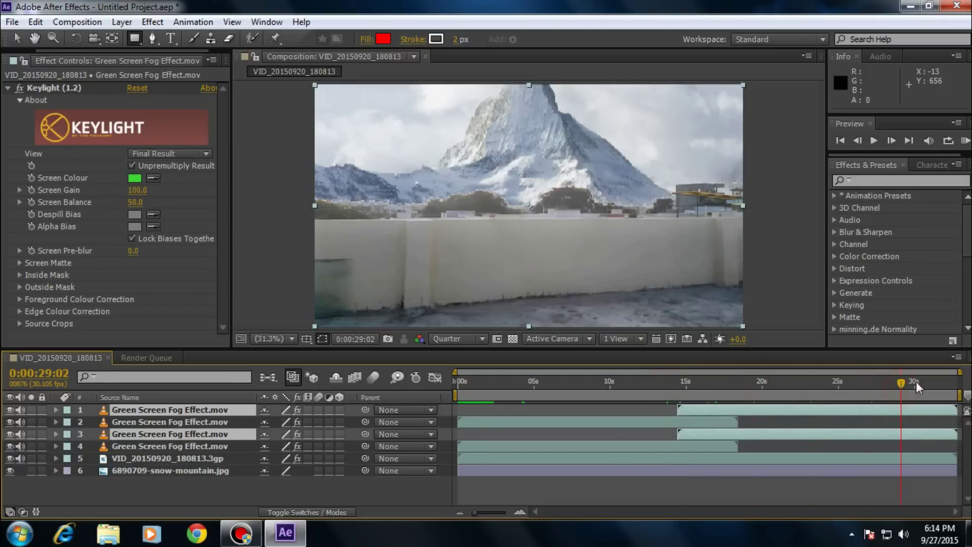
pyautogui.press('Home')
pyautogui.click(103, 483)
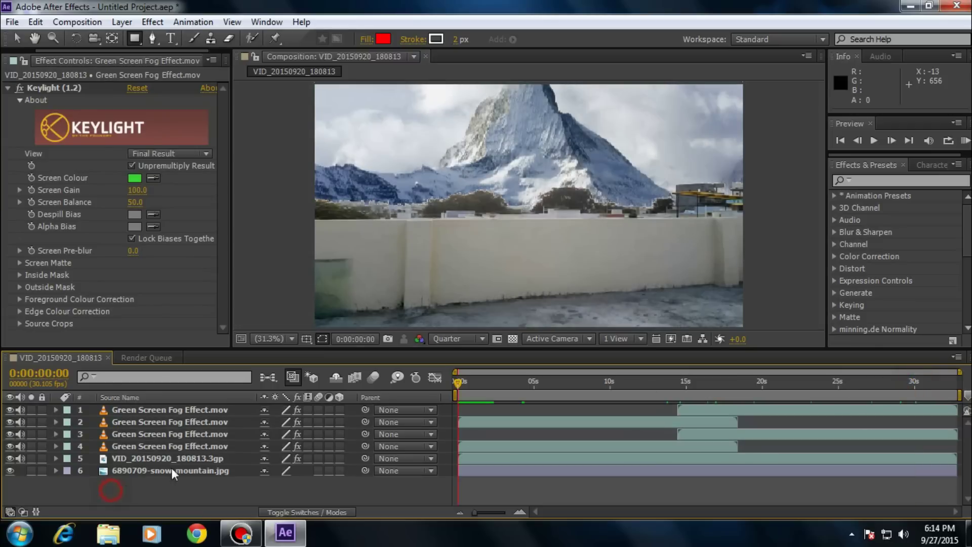
# Scrub to 0:00:00:12 and duplicate the snow-mountain layer.
pyautogui.click(474, 387)
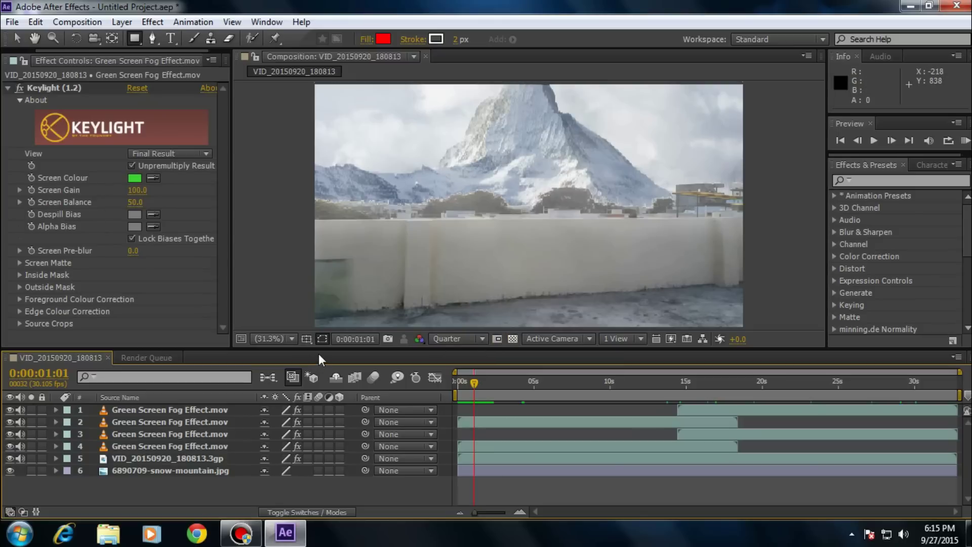
pyautogui.moveTo(486, 381); pyautogui.dragTo(463, 382)
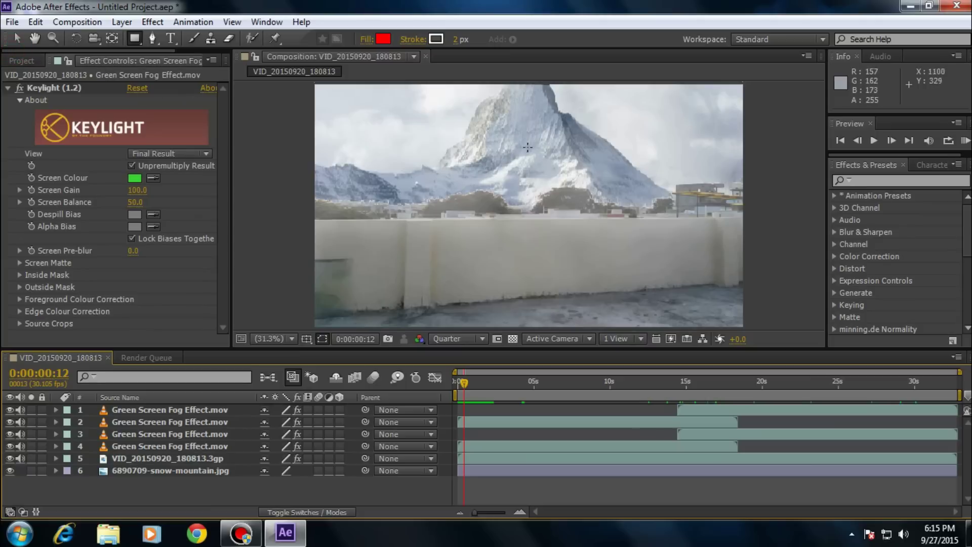
pyautogui.click(16, 38)
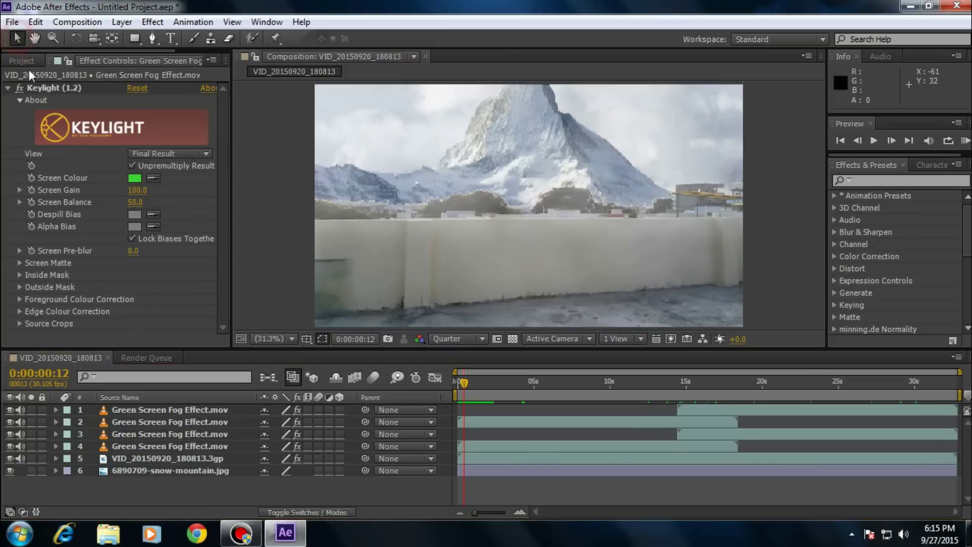
pyautogui.click(20, 61)
pyautogui.click(181, 471)
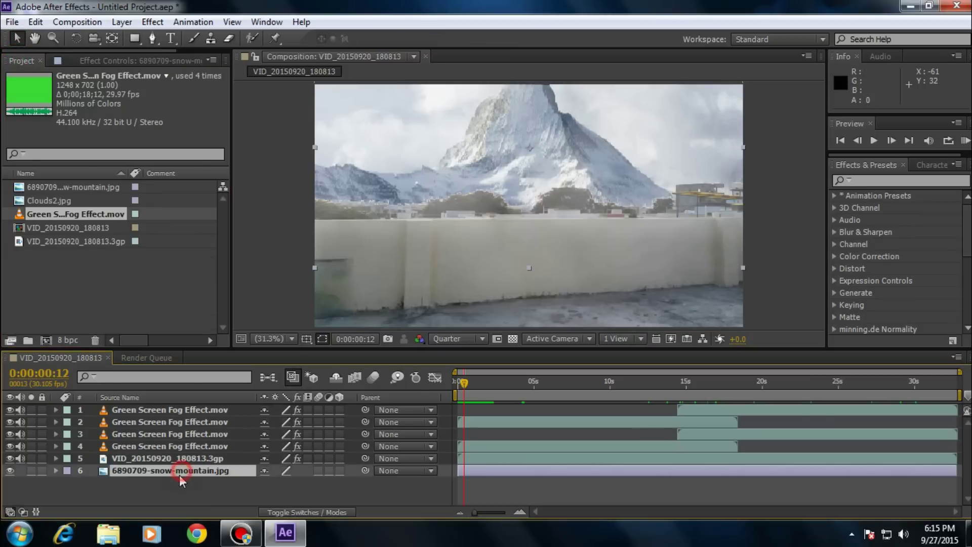
pyautogui.hotkey('ctrl', 'd')
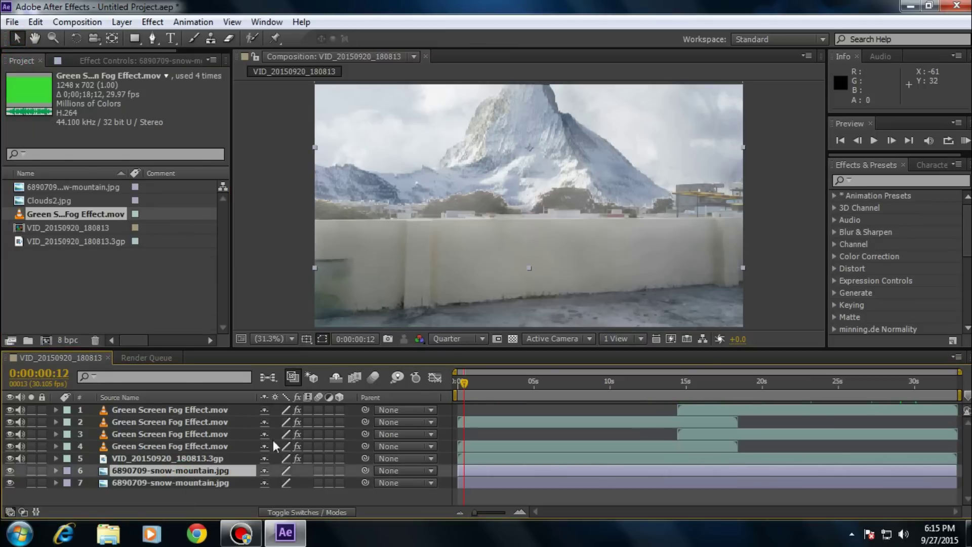
# Solo the upper snow-mountain copy and set the composition preview resolution to Full.
pyautogui.click(30, 469)
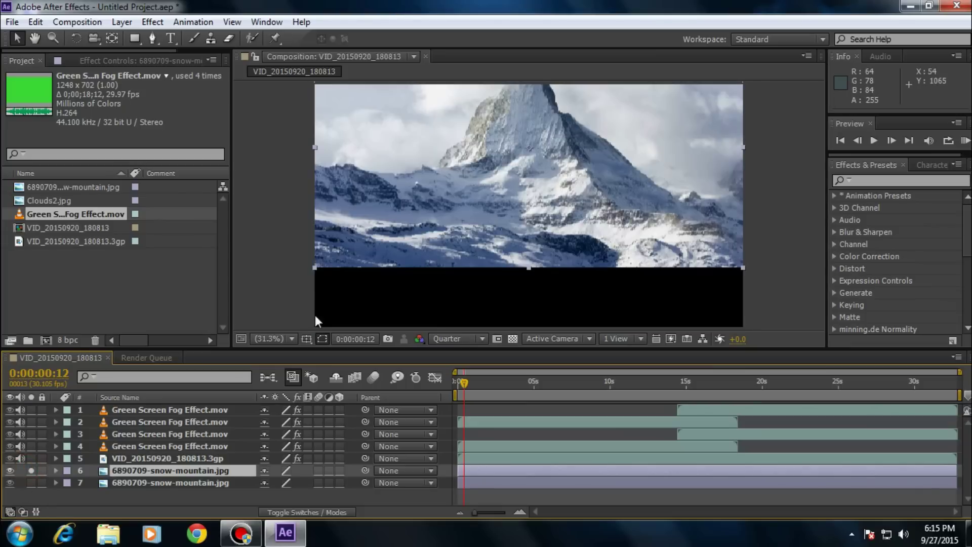
pyautogui.click(460, 338)
pyautogui.click(471, 380)
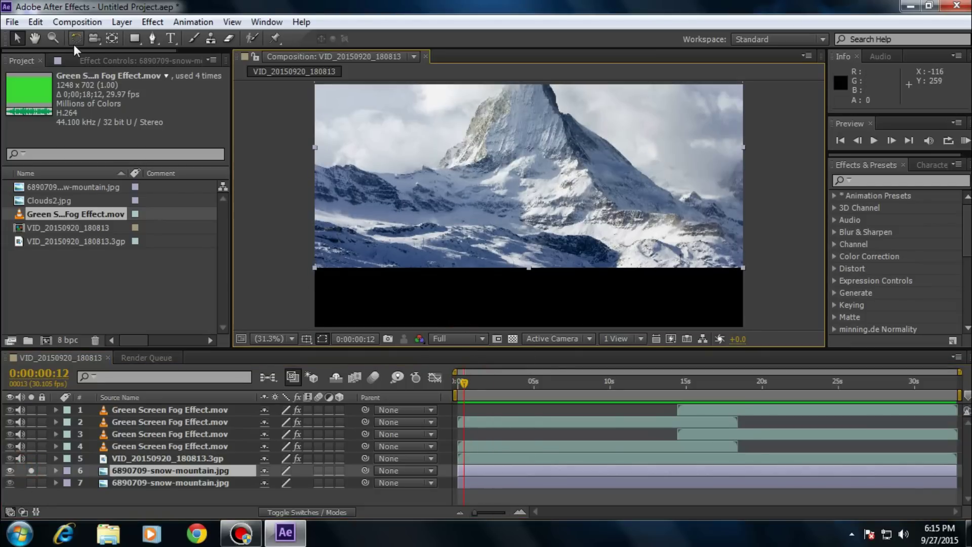
# Start a Pen tool mask on the soloed mountain copy, tracing the low ridge from the image's left edge to the main peak's foot.
pyautogui.click(147, 39)
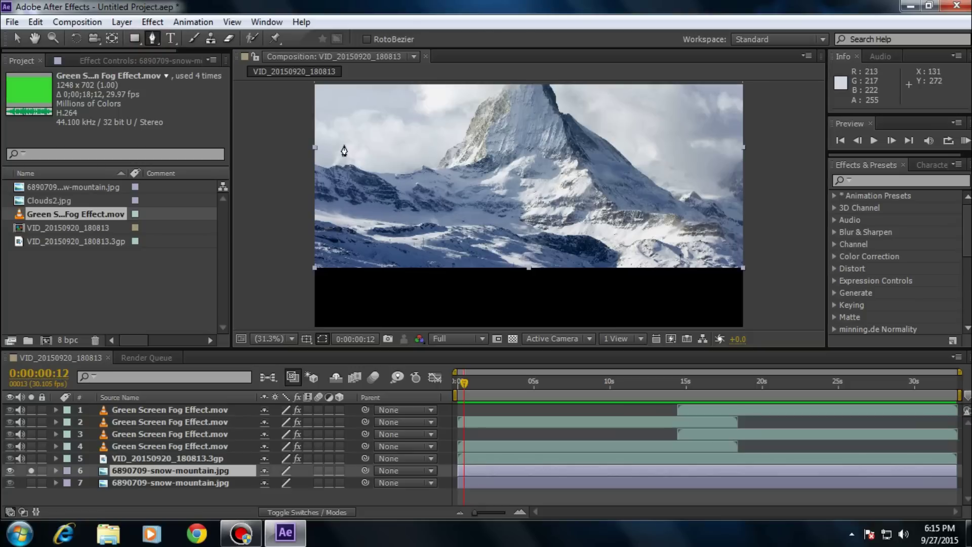
pyautogui.scroll(4, 354, 167)
pyautogui.moveTo(361, 173); pyautogui.dragTo(784, 290)
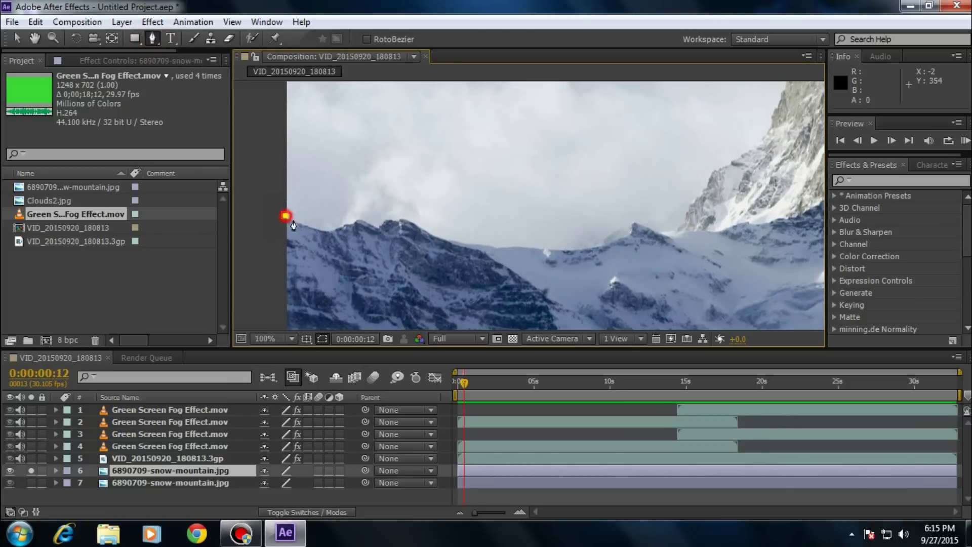
pyautogui.click(285, 215)
pyautogui.click(308, 224)
pyautogui.click(328, 228)
pyautogui.click(350, 220)
pyautogui.click(360, 216)
pyautogui.click(372, 223)
pyautogui.click(383, 218)
pyautogui.click(400, 214)
pyautogui.click(412, 217)
pyautogui.click(432, 229)
pyautogui.click(462, 237)
pyautogui.click(491, 242)
pyautogui.click(525, 243)
pyautogui.click(555, 242)
pyautogui.click(579, 238)
pyautogui.click(599, 230)
pyautogui.click(628, 217)
pyautogui.click(696, 192)
pyautogui.click(708, 166)
# Continue the mask up the left flank of the main peak and over its summit, just outside the image's upper edge.
pyautogui.moveTo(708, 165); pyautogui.dragTo(460, 271)
pyautogui.click(470, 252)
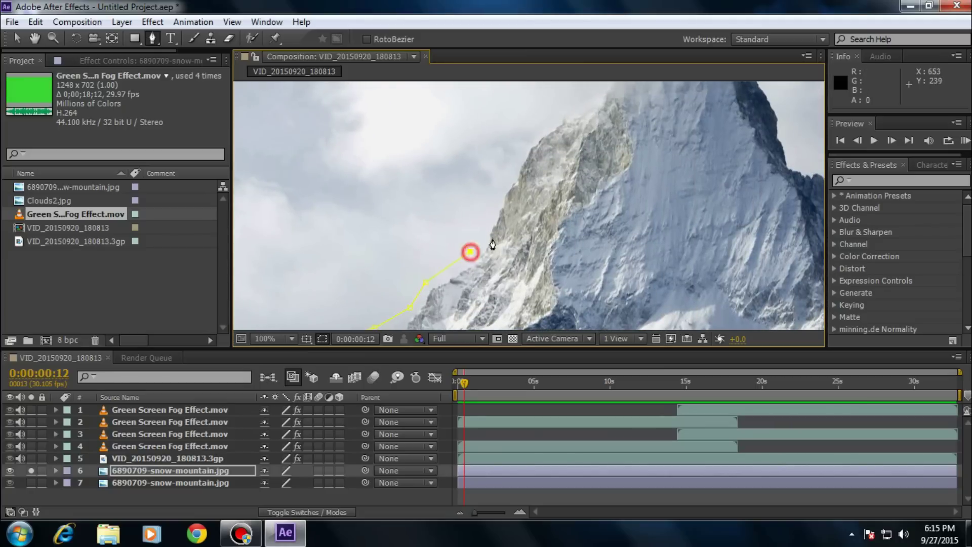
pyautogui.click(494, 214)
pyautogui.click(507, 186)
pyautogui.click(524, 160)
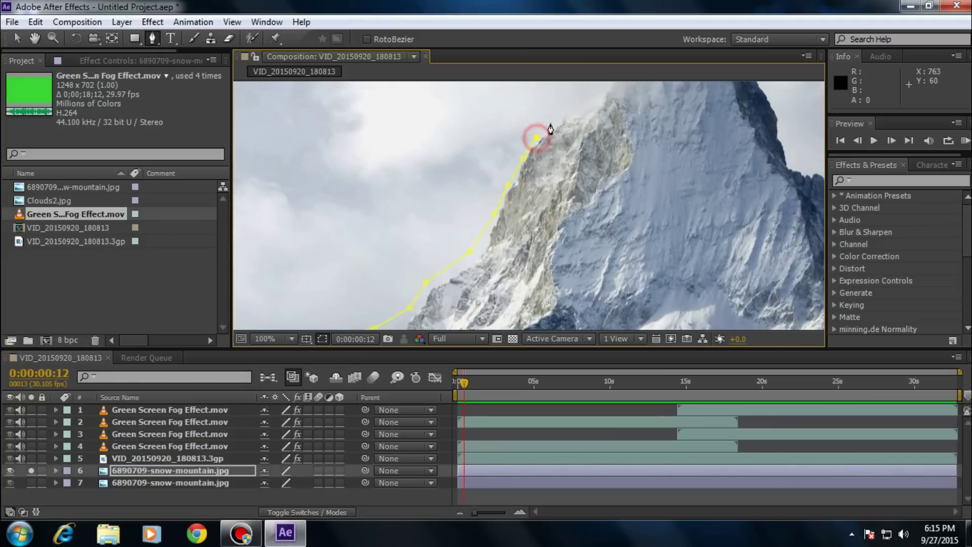
pyautogui.moveTo(554, 119); pyautogui.dragTo(441, 213)
pyautogui.click(513, 175)
pyautogui.click(588, 161)
# Continue the mask down the right flank of the peak, following the ridge toward the image's right edge.
pyautogui.click(683, 171)
pyautogui.click(704, 223)
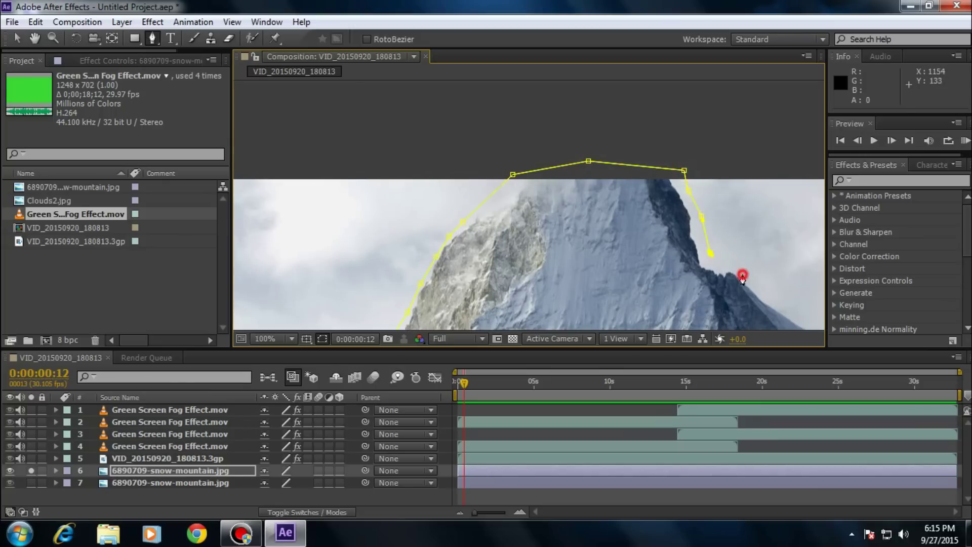
pyautogui.moveTo(772, 302); pyautogui.dragTo(557, 213)
pyautogui.click(595, 180)
pyautogui.click(686, 241)
pyautogui.click(719, 277)
pyautogui.moveTo(767, 322); pyautogui.dragTo(495, 137)
pyautogui.click(506, 152)
pyautogui.click(623, 167)
pyautogui.click(711, 223)
pyautogui.click(763, 249)
pyautogui.click(791, 253)
# Run the mask past the image's right edge, below the mountain and up the left side, closing it at its first point.
pyautogui.moveTo(757, 280); pyautogui.dragTo(698, 137)
pyautogui.click(762, 242)
pyautogui.click(759, 311)
pyautogui.scroll(-3, 559, 274)
pyautogui.click(385, 245)
pyautogui.moveTo(386, 246); pyautogui.dragTo(649, 240)
pyautogui.click(487, 245)
pyautogui.click(489, 159)
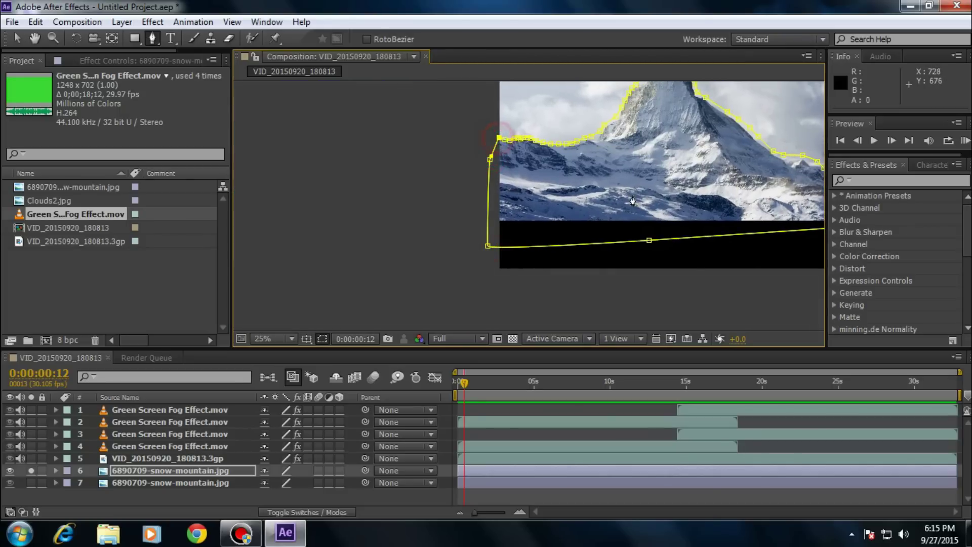
pyautogui.click(498, 138)
pyautogui.moveTo(633, 201); pyautogui.dragTo(496, 231)
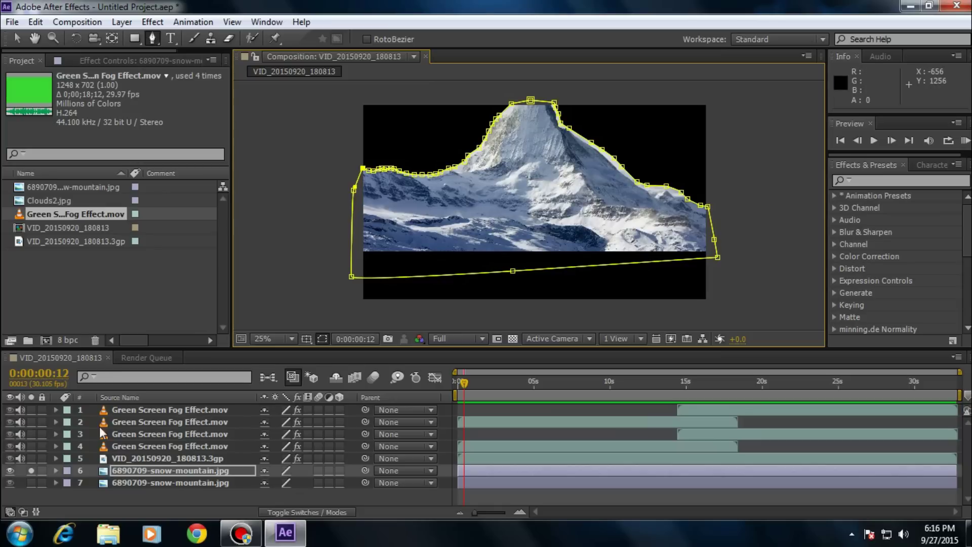
# Set the mountain mask's feather to 54 pixels and its expansion to -18 pixels.
pyautogui.click(125, 474)
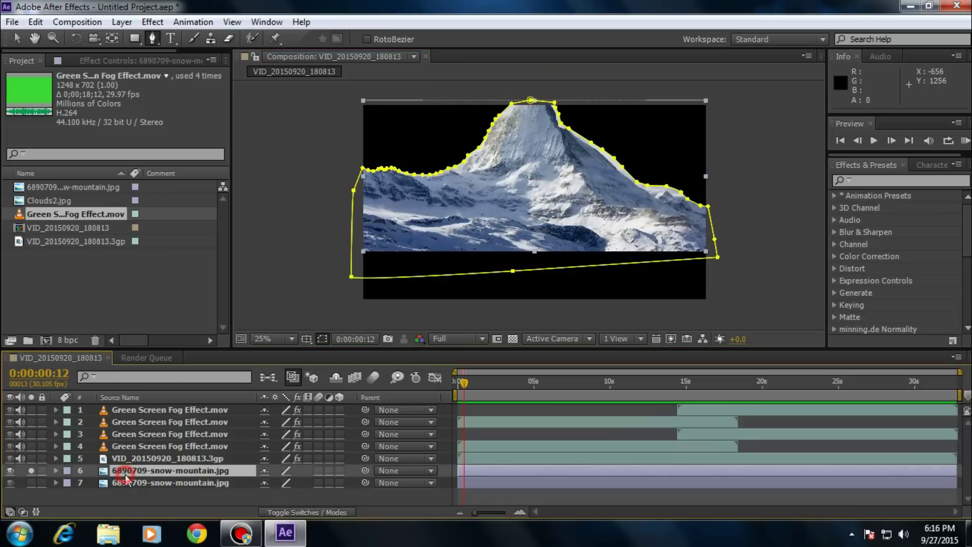
pyautogui.press('m')
pyautogui.scroll(-1, 105, 491)
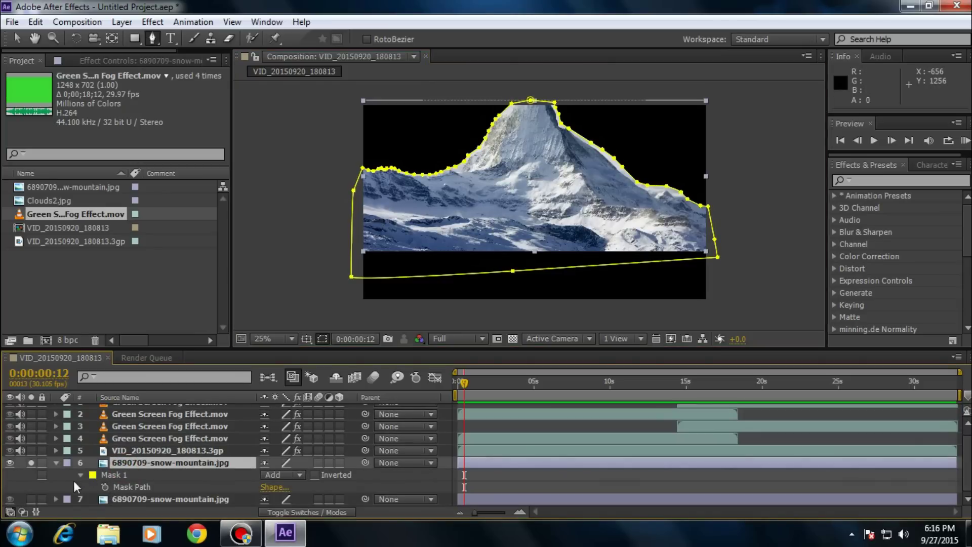
pyautogui.click(76, 479)
pyautogui.click(81, 479)
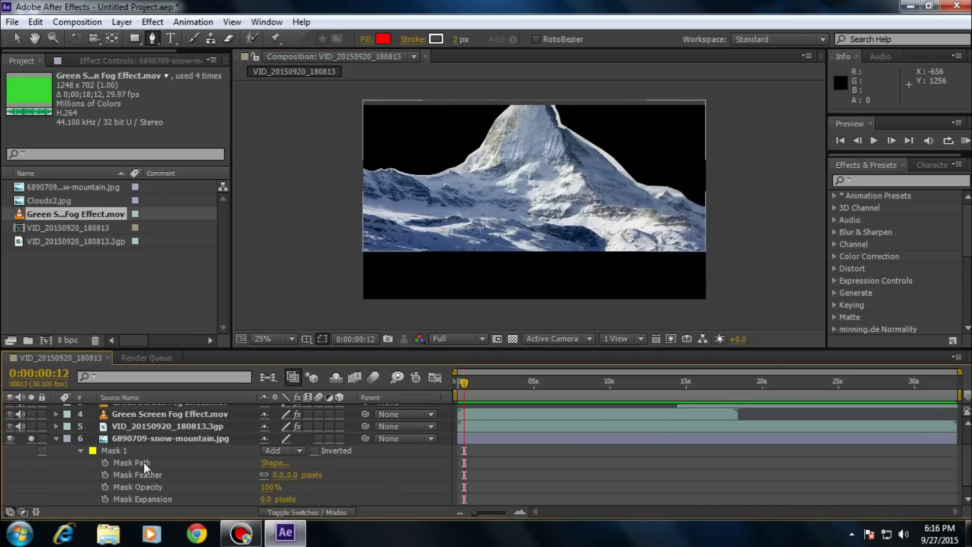
pyautogui.moveTo(292, 479); pyautogui.dragTo(356, 479)
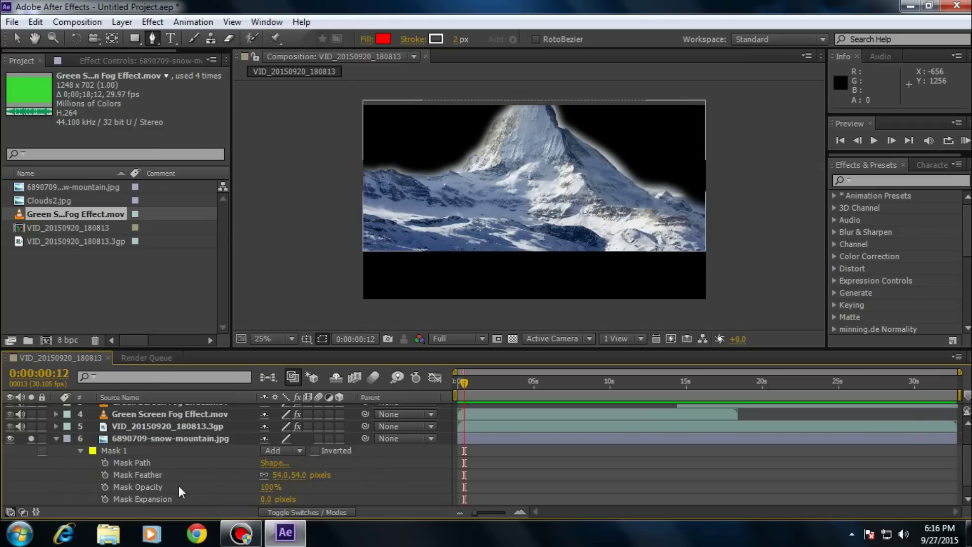
pyautogui.moveTo(272, 500); pyautogui.dragTo(262, 506)
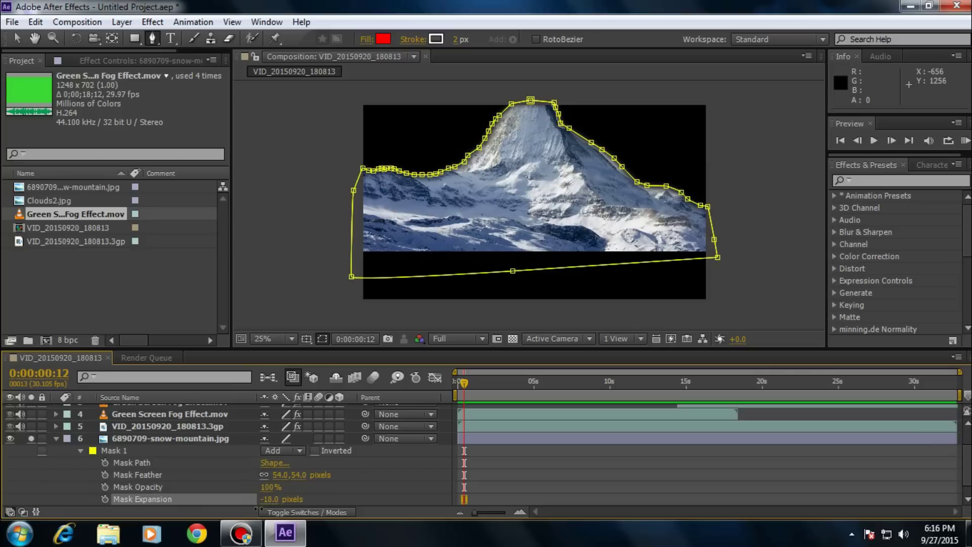
pyautogui.click(262, 511)
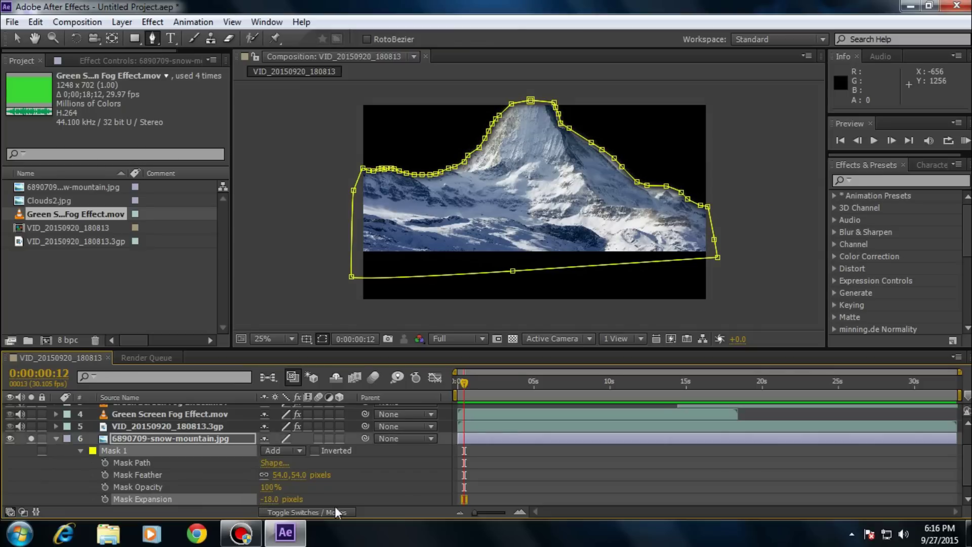
# Turn off solo for the masked mountain layer and place Clouds2.jpg between the two snow-mountain layers.
pyautogui.click(34, 438)
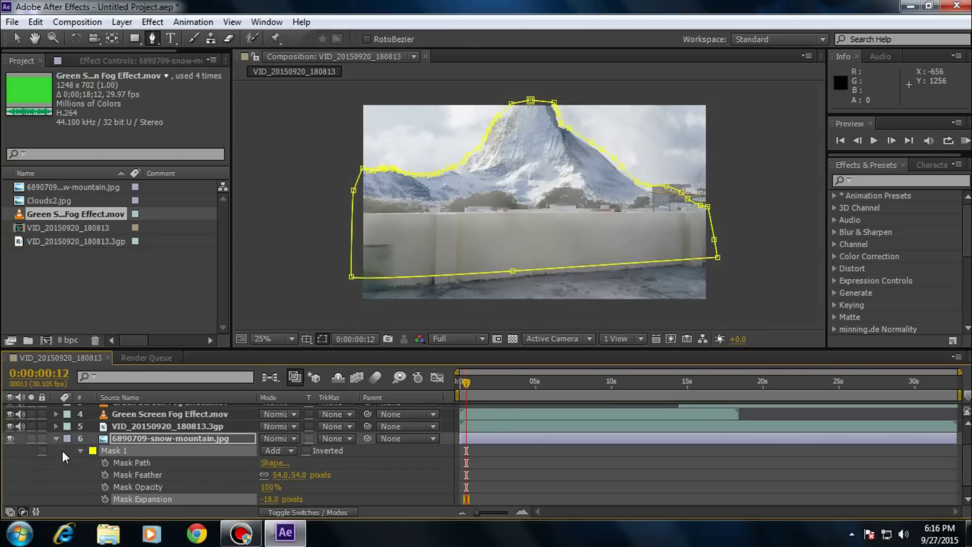
pyautogui.click(57, 439)
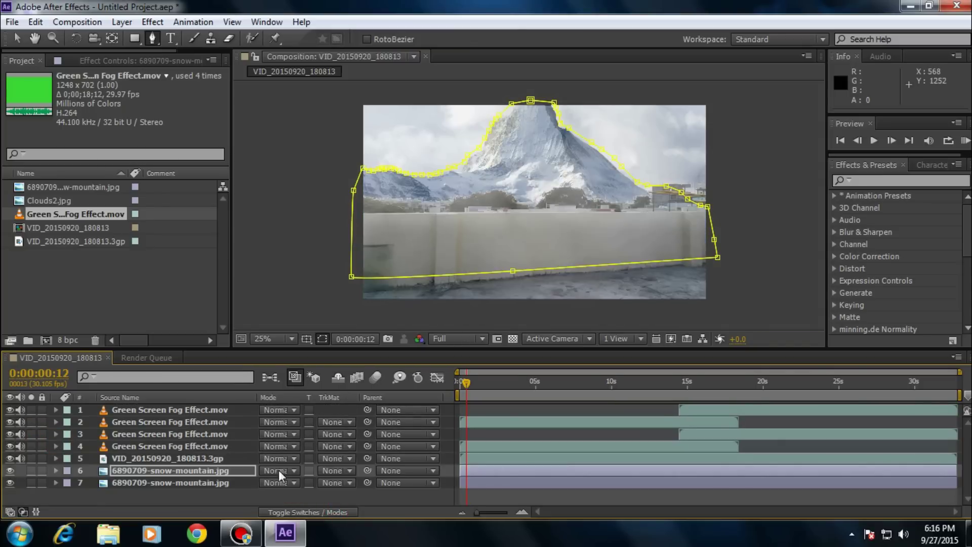
pyautogui.click(264, 498)
pyautogui.click(60, 201)
pyautogui.moveTo(59, 202); pyautogui.dragTo(106, 478)
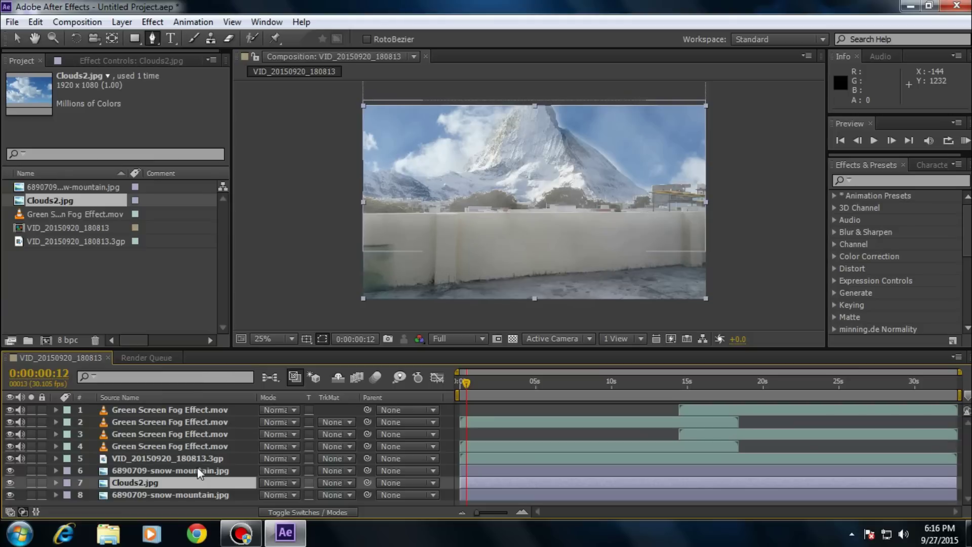
# Lower the opacity of the Clouds2.jpg layer to 30%.
pyautogui.press('r')
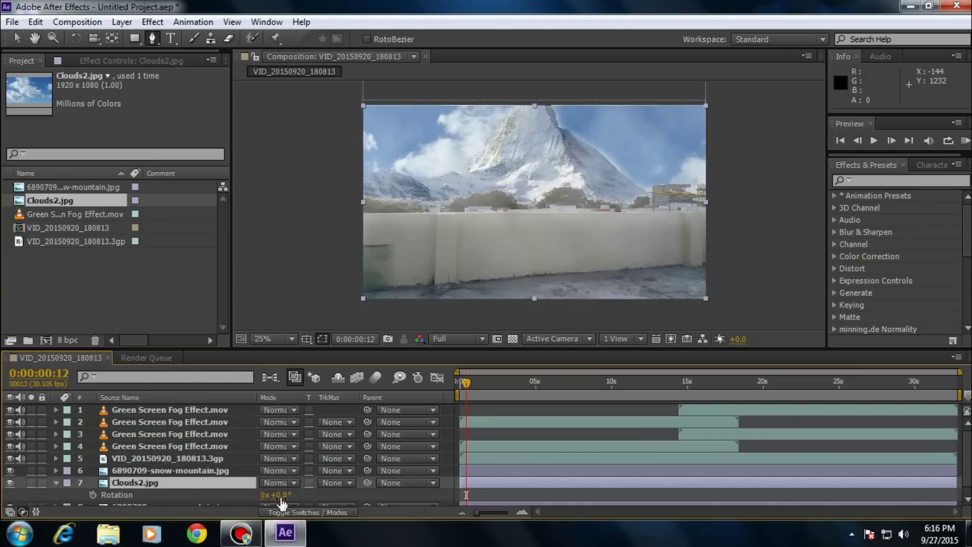
pyautogui.press('t')
pyautogui.moveTo(268, 494); pyautogui.dragTo(247, 497)
pyautogui.scroll(-1, 245, 497)
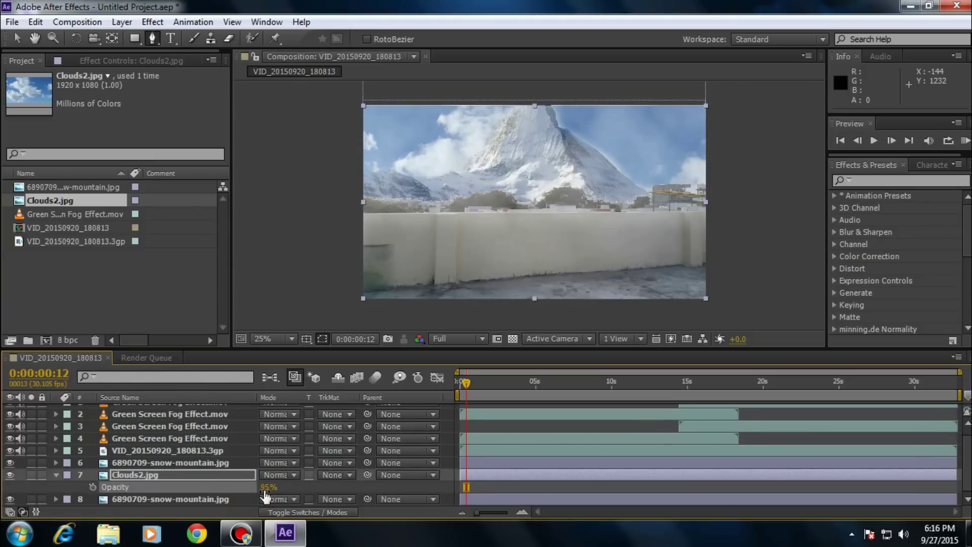
pyautogui.moveTo(262, 488); pyautogui.dragTo(220, 489)
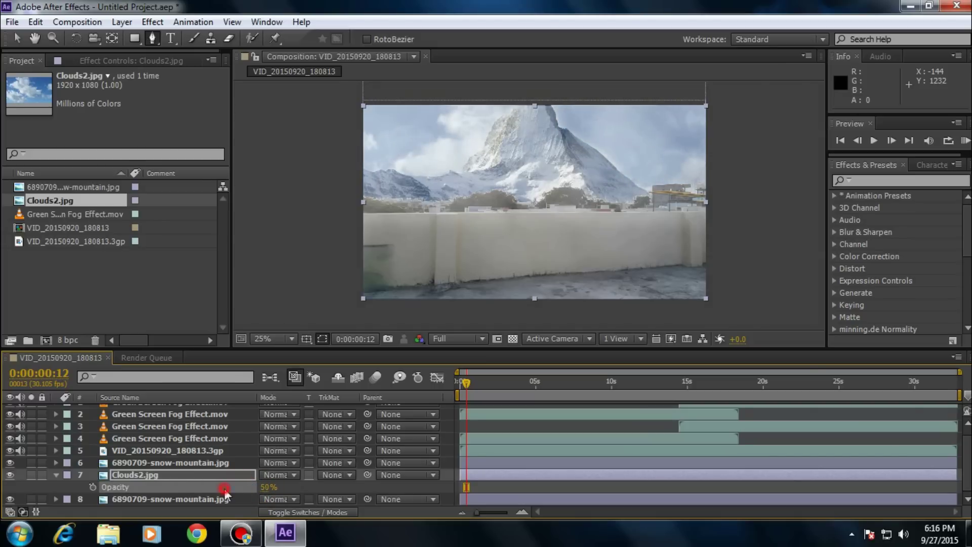
pyautogui.click(269, 487)
pyautogui.write('50')
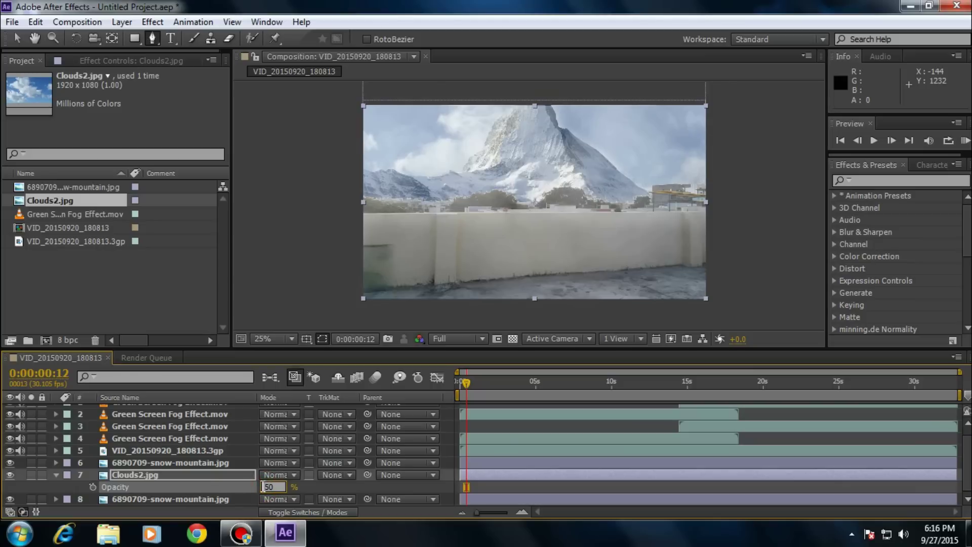
pyautogui.click(297, 488)
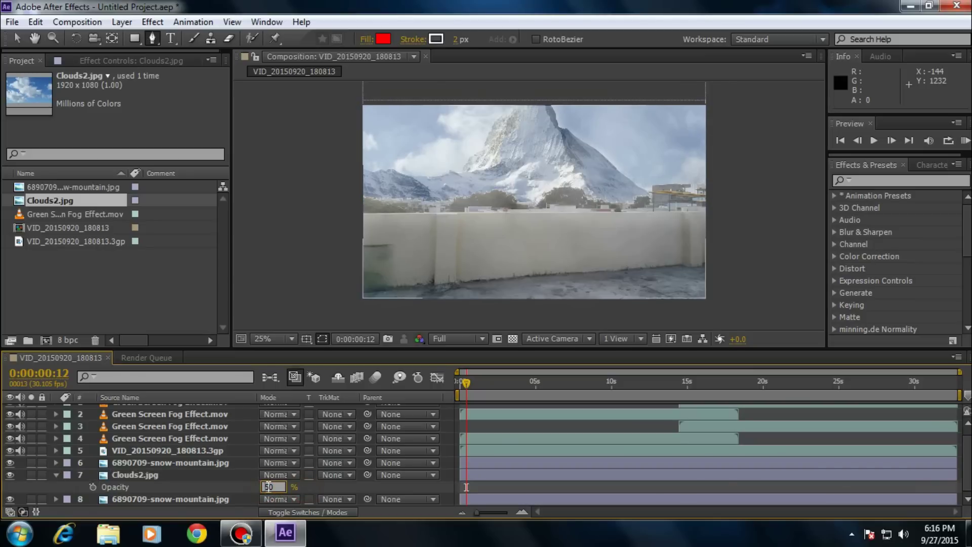
pyautogui.click(270, 488)
pyautogui.write('30')
pyautogui.press('Return')
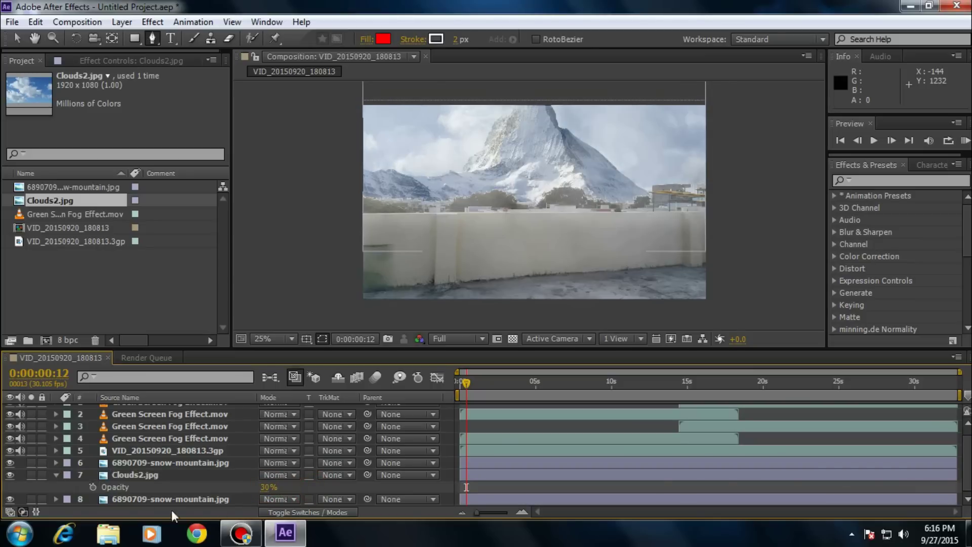
pyautogui.click(56, 475)
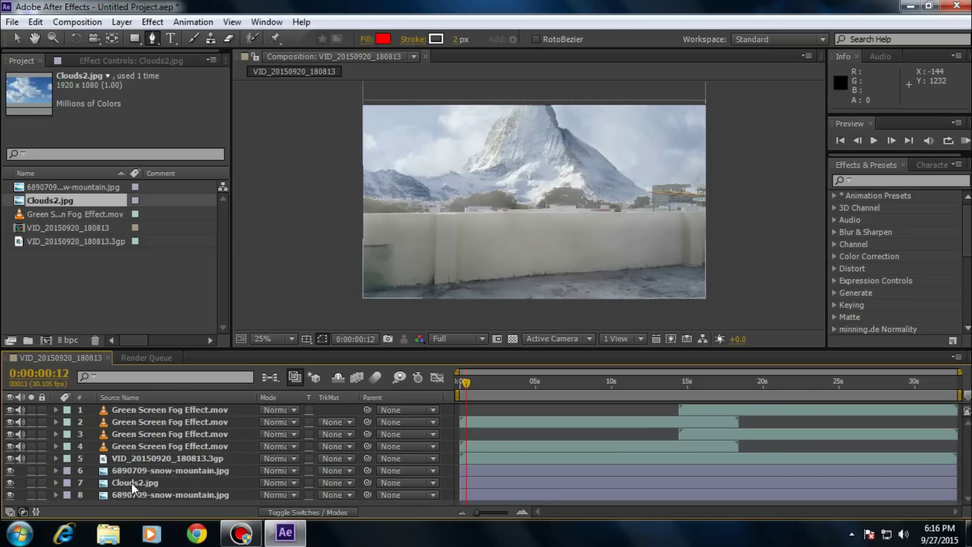
# Scale the Clouds2.jpg layer to 128% and leave it selected with the Selection tool active.
pyautogui.click(132, 482)
pyautogui.press('s')
pyautogui.click(307, 494)
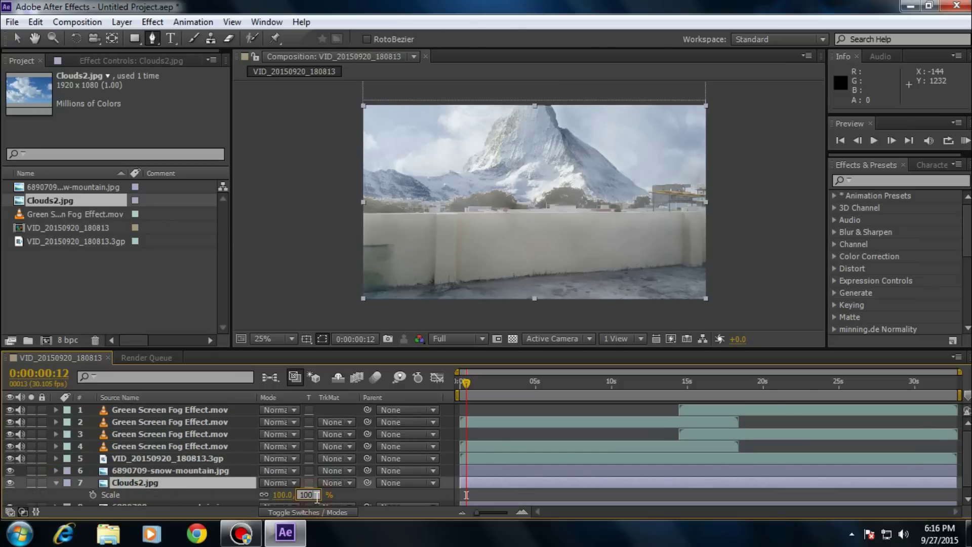
pyautogui.write('133.')
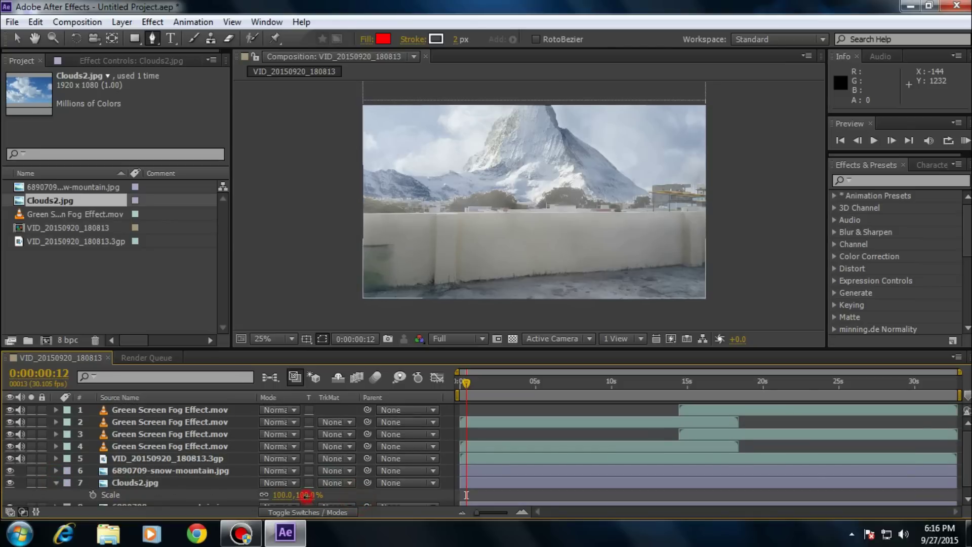
pyautogui.press('Return')
pyautogui.moveTo(324, 495); pyautogui.dragTo(317, 496)
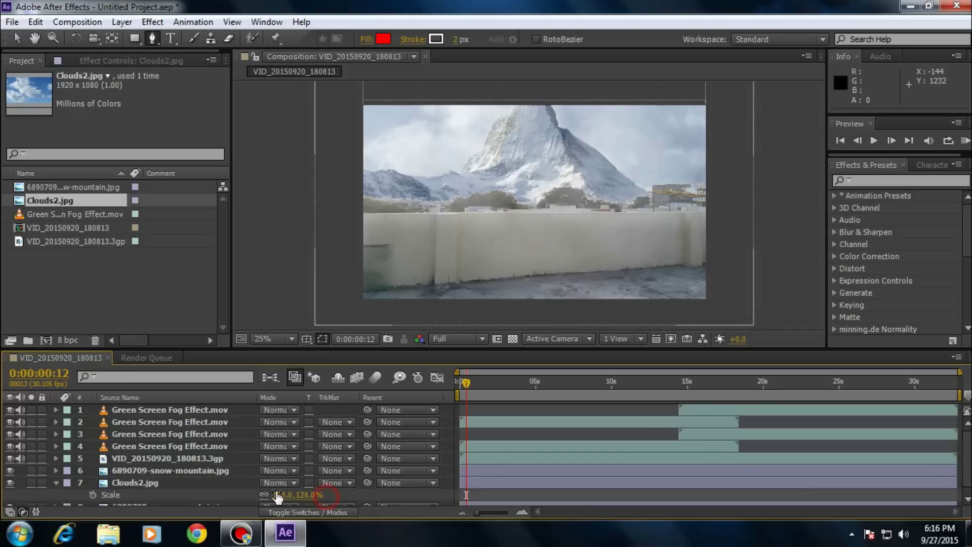
pyautogui.click(142, 482)
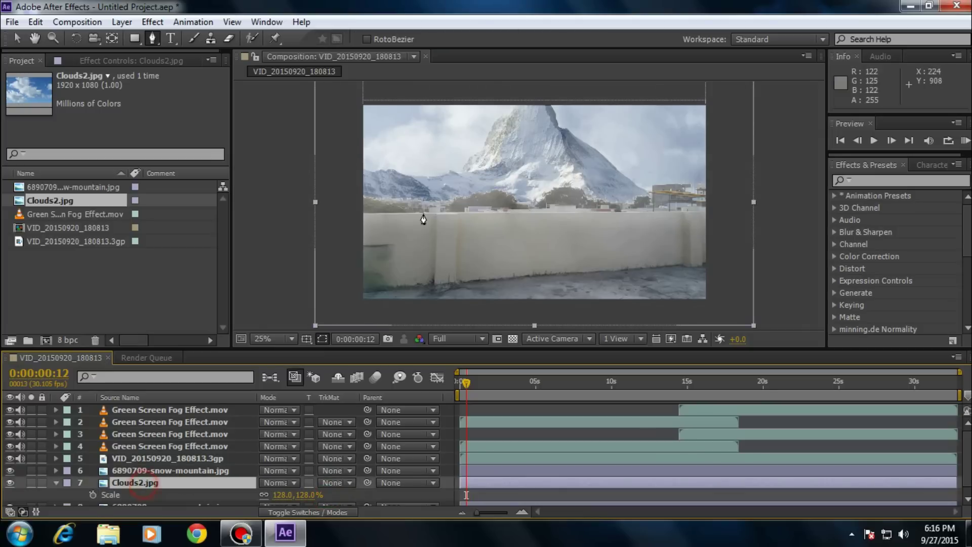
pyautogui.click(17, 38)
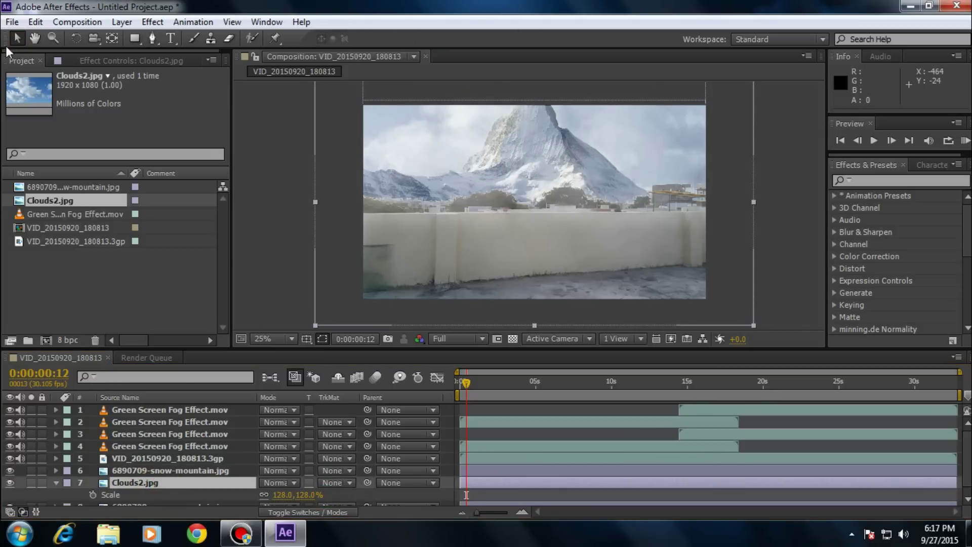
# Shift the Clouds2.jpg layer until its left edge meets the frame's edge, position 1224, 388, and keyframe that position at 0:00:00:12.
pyautogui.moveTo(434, 147); pyautogui.dragTo(481, 123)
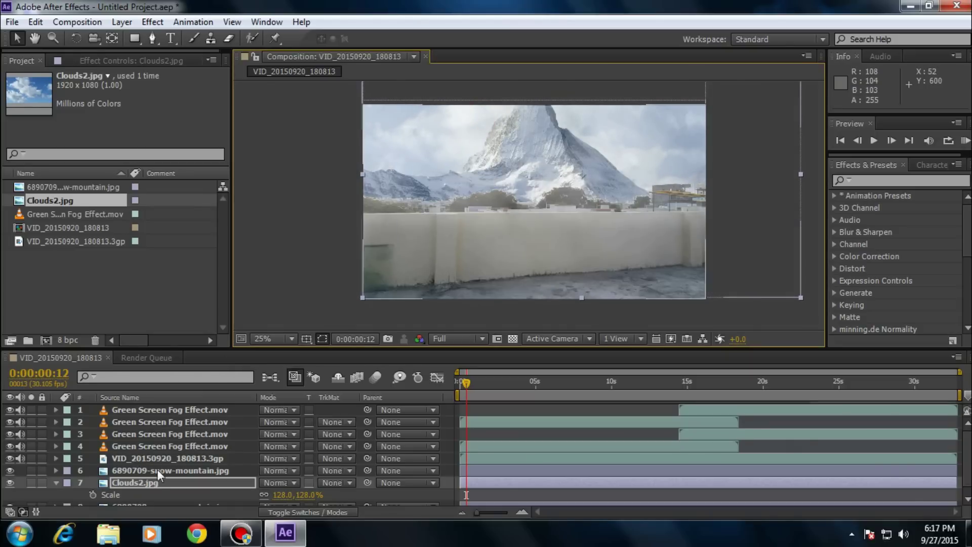
pyautogui.click(159, 487)
pyautogui.press('p')
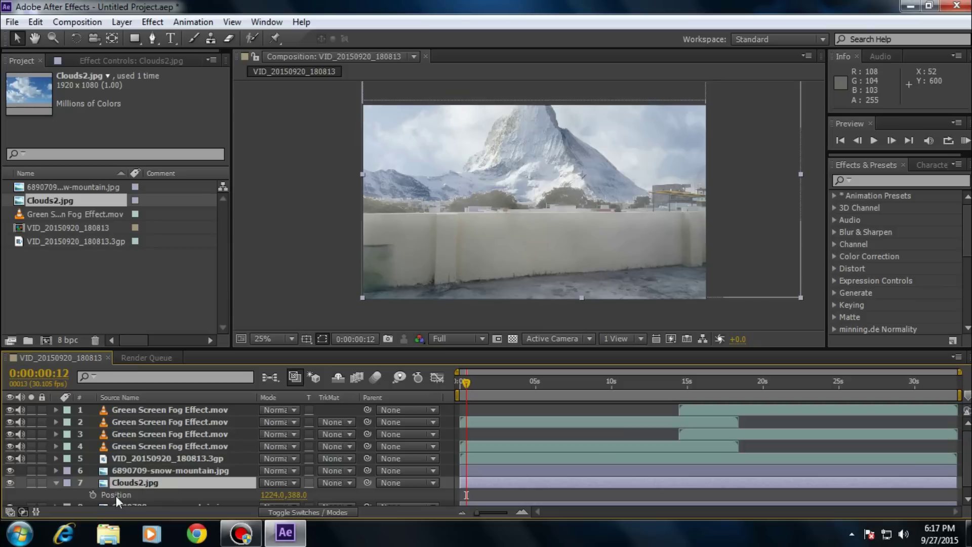
pyautogui.click(92, 495)
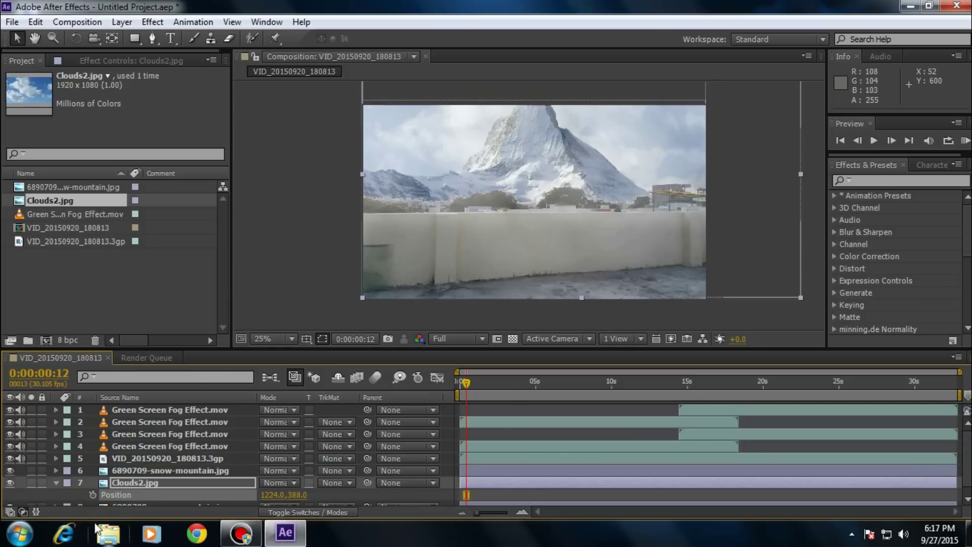
# At 0:00:32:23, shift the Clouds2.jpg layer leftward across the frame to record an ending position keyframe.
pyautogui.click(957, 385)
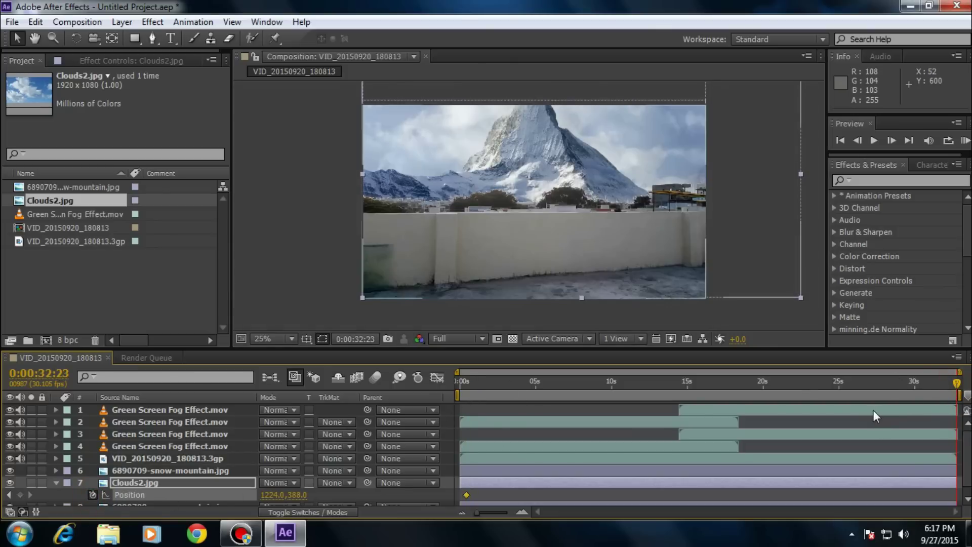
pyautogui.click(633, 147)
pyautogui.doubleClick(634, 147)
pyautogui.click(560, 57)
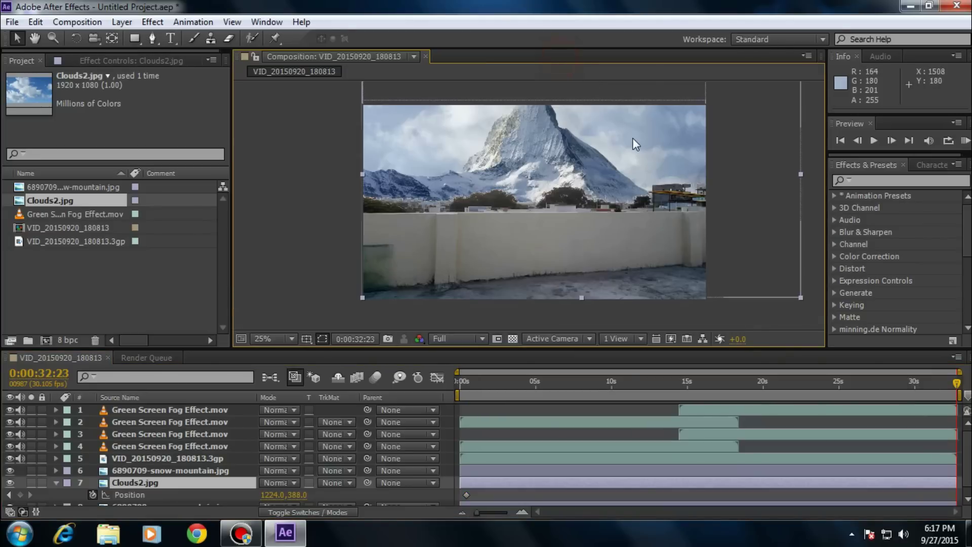
pyautogui.moveTo(631, 140); pyautogui.dragTo(584, 144)
# Examine the Clouds2.jpg drift behind the mountain at several times between the two position keyframes.
pyautogui.click(694, 390)
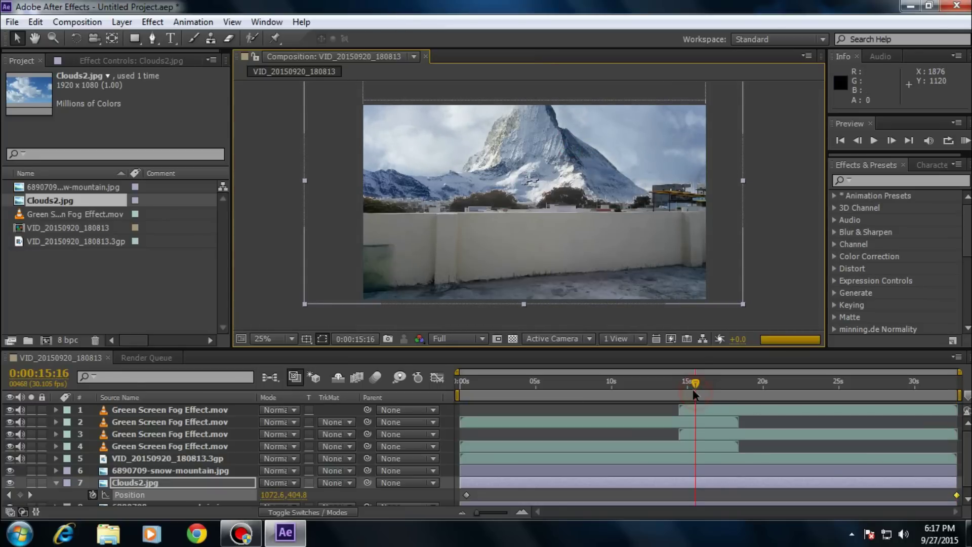
pyautogui.moveTo(624, 384); pyautogui.dragTo(496, 385)
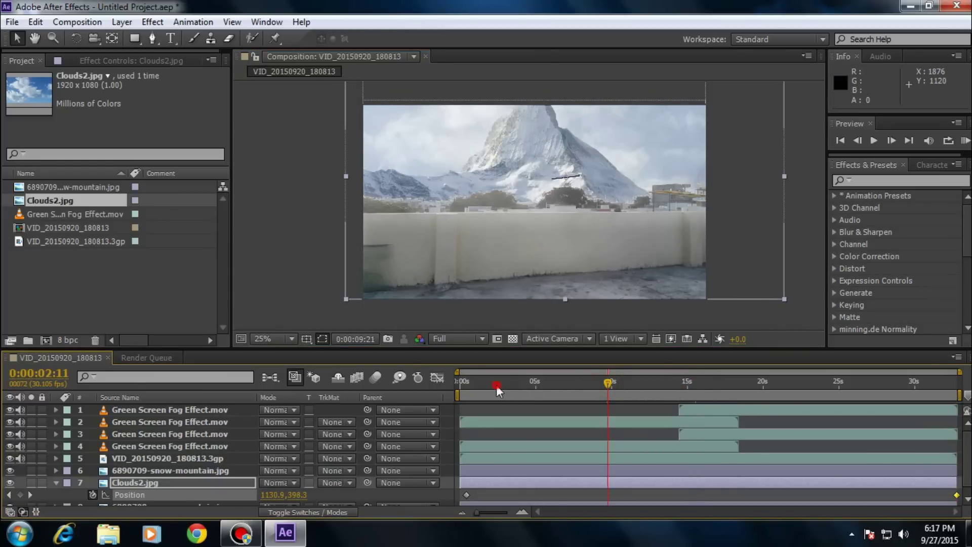
pyautogui.click(618, 389)
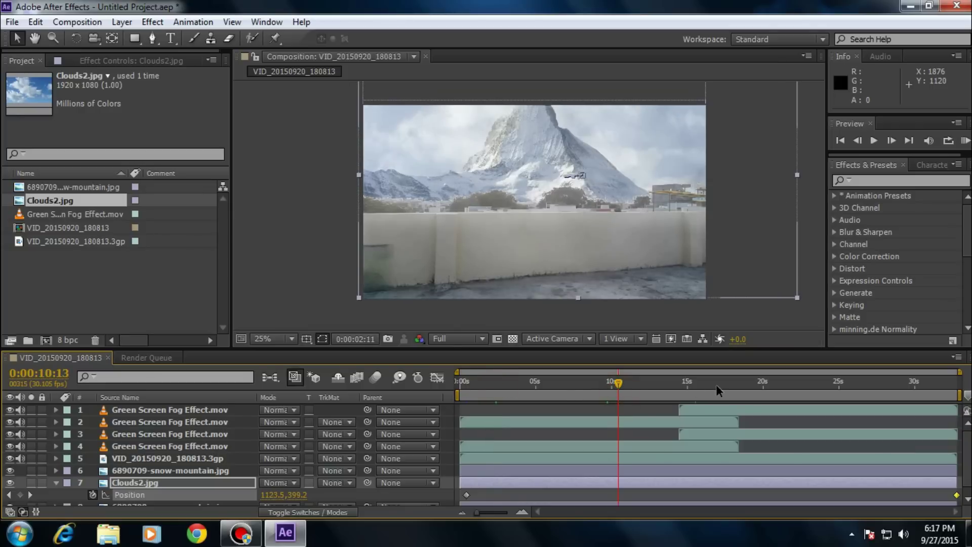
pyautogui.click(719, 392)
pyautogui.click(843, 384)
pyautogui.click(888, 384)
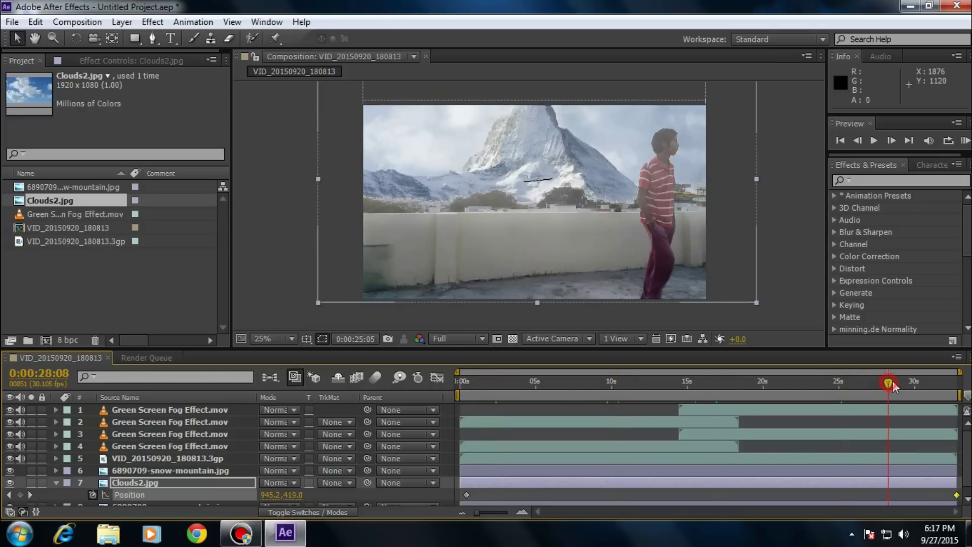
pyautogui.click(919, 383)
pyautogui.click(942, 384)
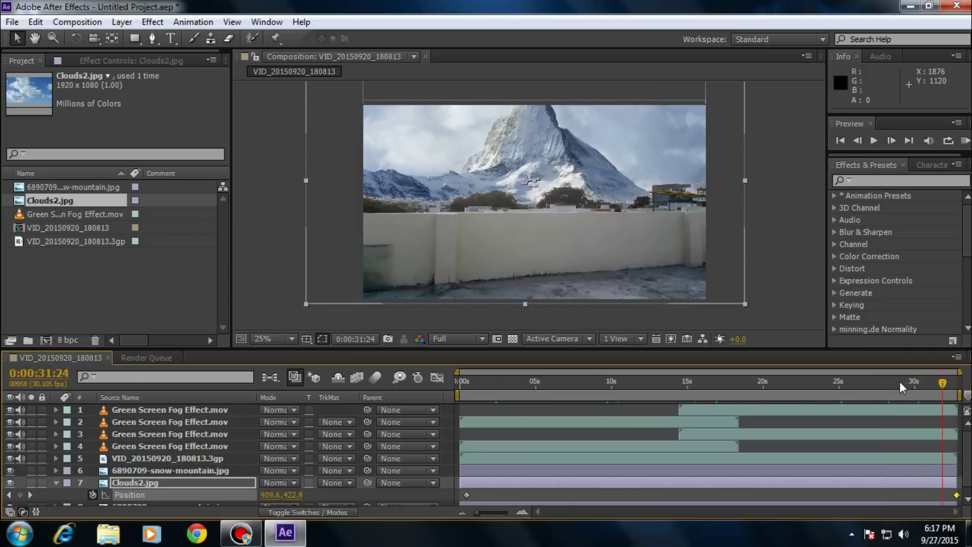
# Duplicate the two Green Screen Fog Effect.mov layers that start near 15 seconds, layers 1 and 3.
pyautogui.click(755, 432)
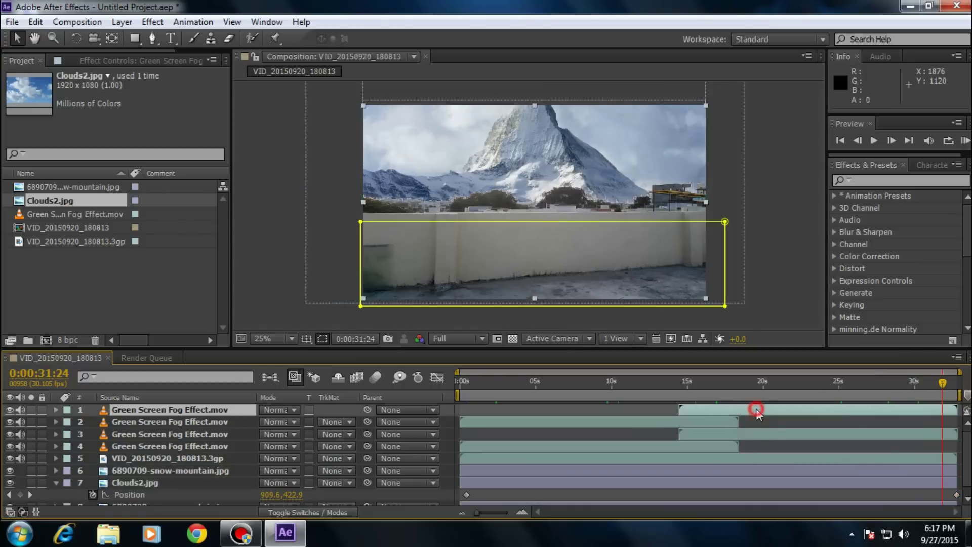
pyautogui.keyDown('shift'); pyautogui.click(752, 412); pyautogui.keyUp('shift')
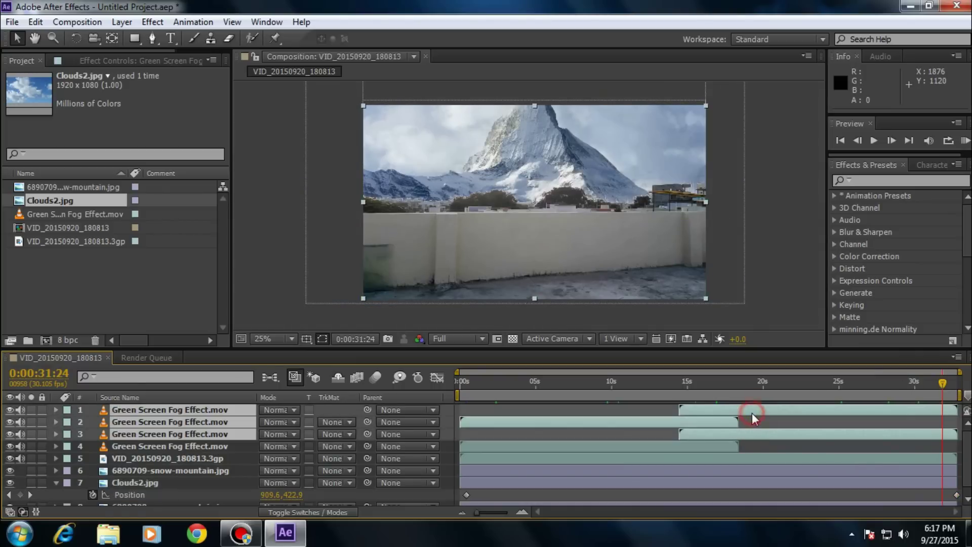
pyautogui.click(749, 421)
pyautogui.click(165, 434)
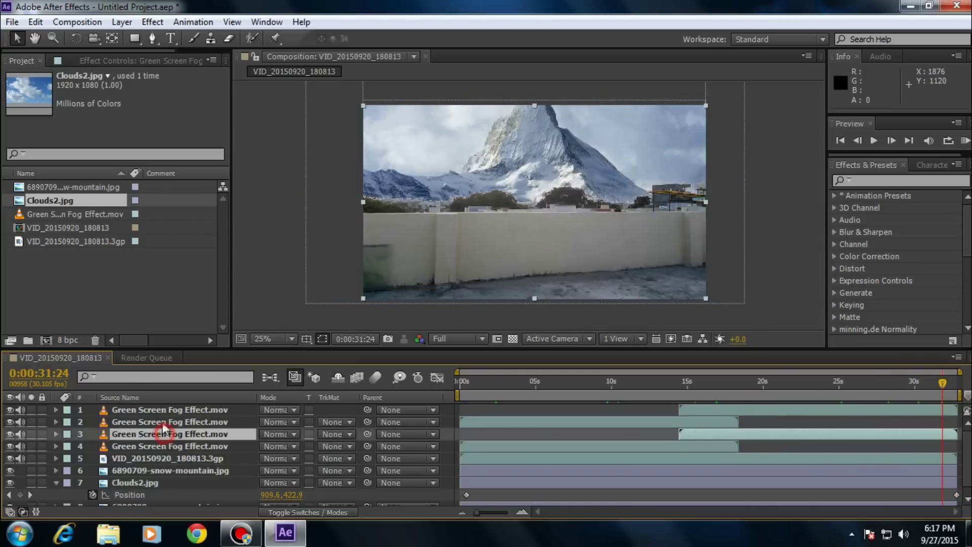
pyautogui.keyDown('ctrl'); pyautogui.click(165, 411); pyautogui.keyUp('ctrl')
pyautogui.hotkey('ctrl', 'd')
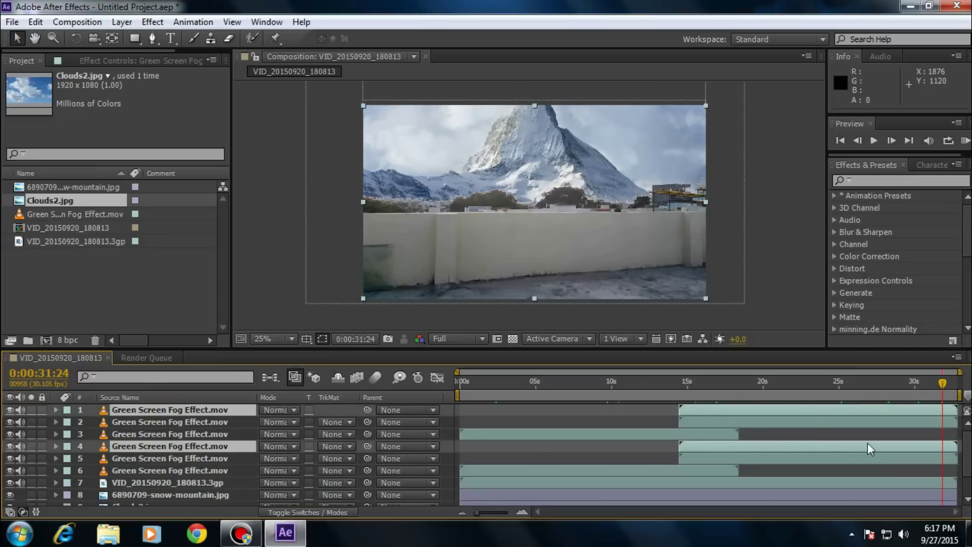
# Move the two duplicated fog layers along the timeline so that they start at about 27.5 seconds.
pyautogui.moveTo(688, 411); pyautogui.dragTo(921, 411)
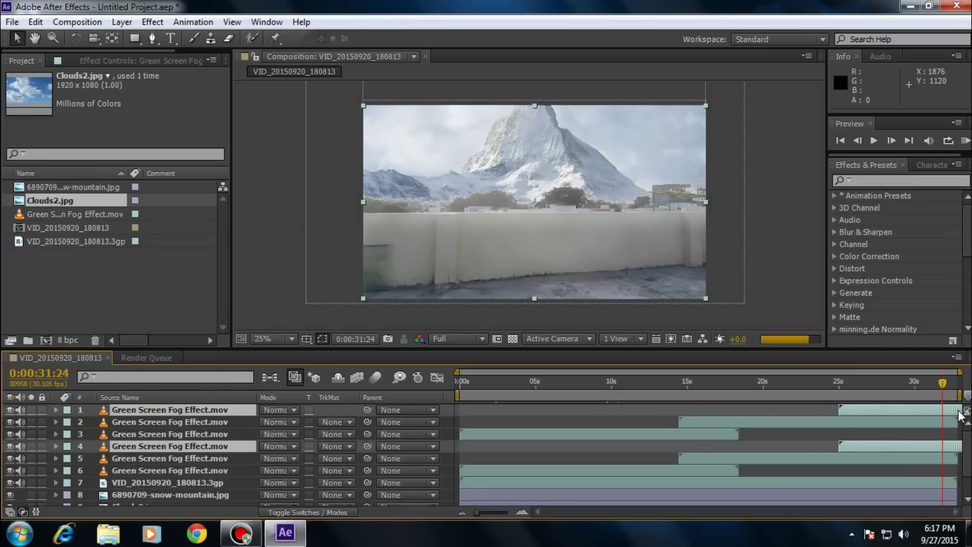
pyautogui.moveTo(861, 411); pyautogui.dragTo(896, 384)
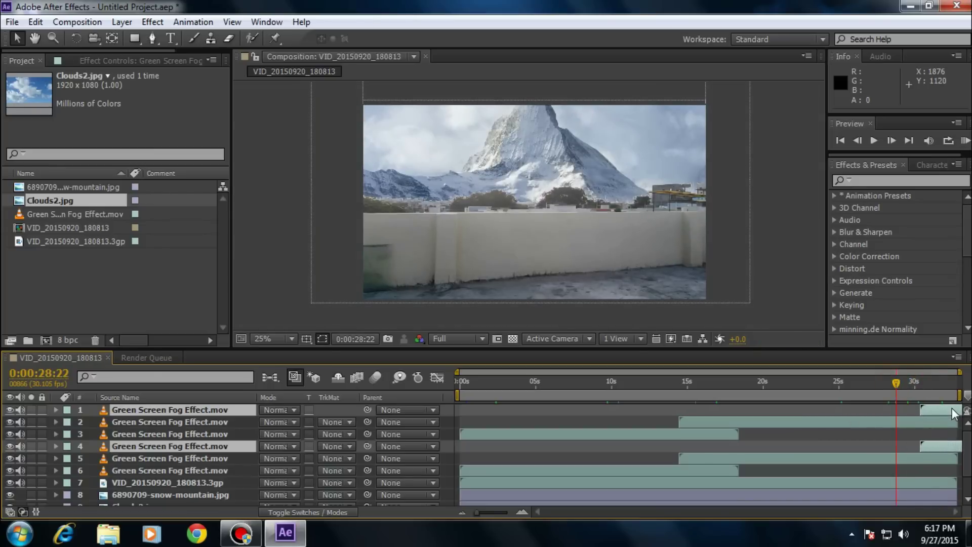
pyautogui.moveTo(939, 408); pyautogui.dragTo(857, 383)
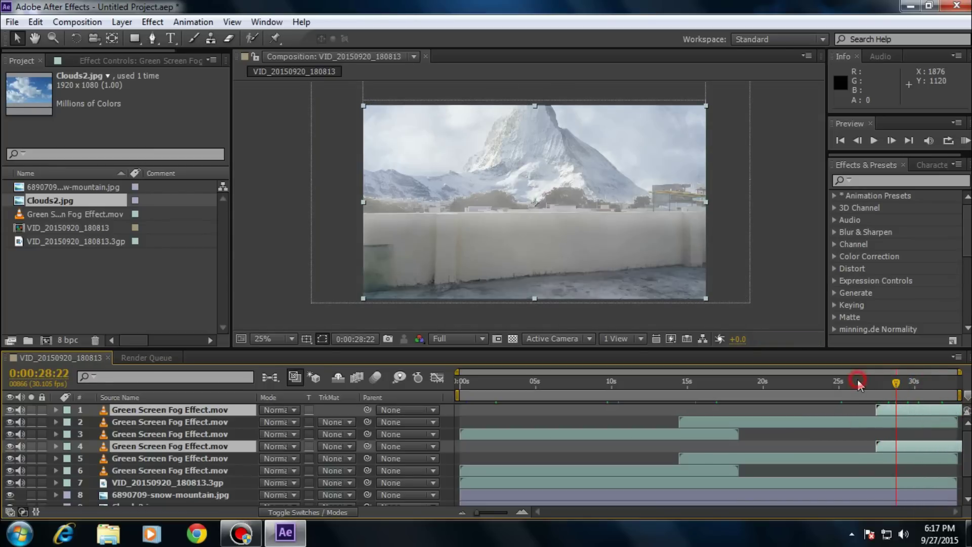
pyautogui.click(880, 381)
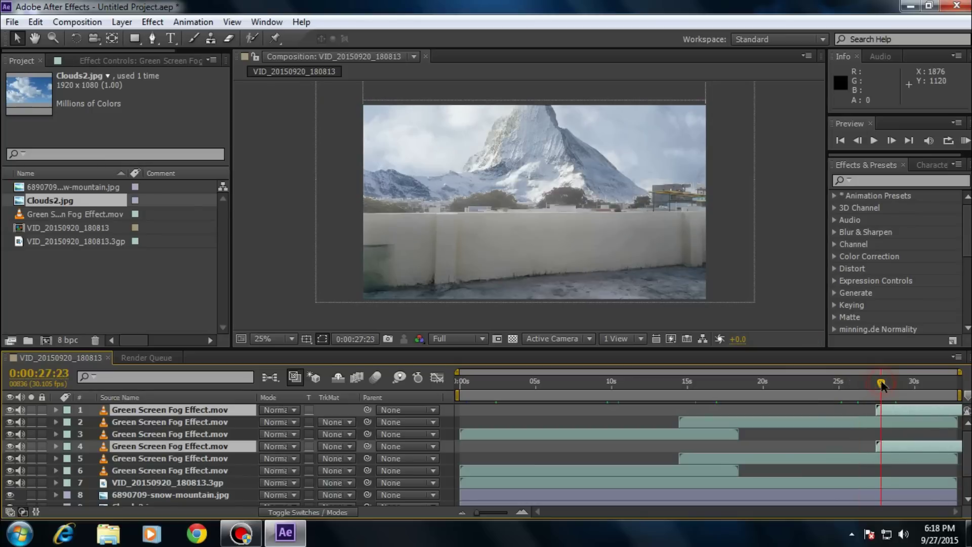
pyautogui.click(910, 386)
pyautogui.click(922, 384)
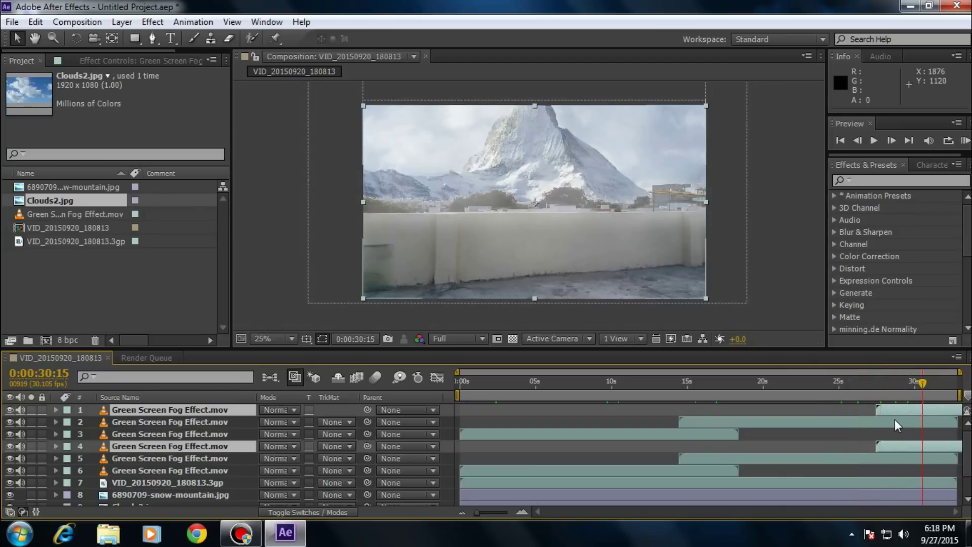
# Lower the opacity of the duplicated fog layers to 25% for layer 1 and 4% for layer 4, and collapse their properties.
pyautogui.press('t')
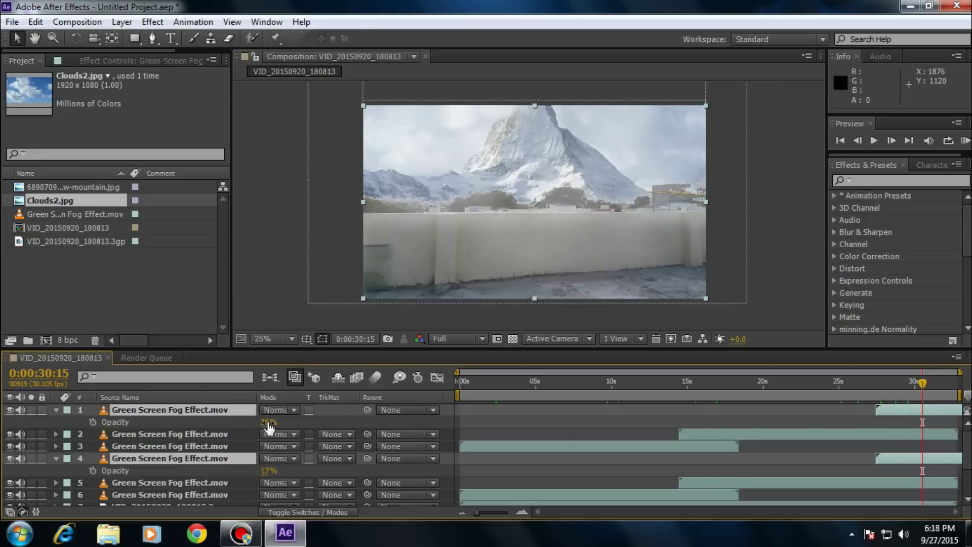
pyautogui.moveTo(264, 428); pyautogui.dragTo(253, 424)
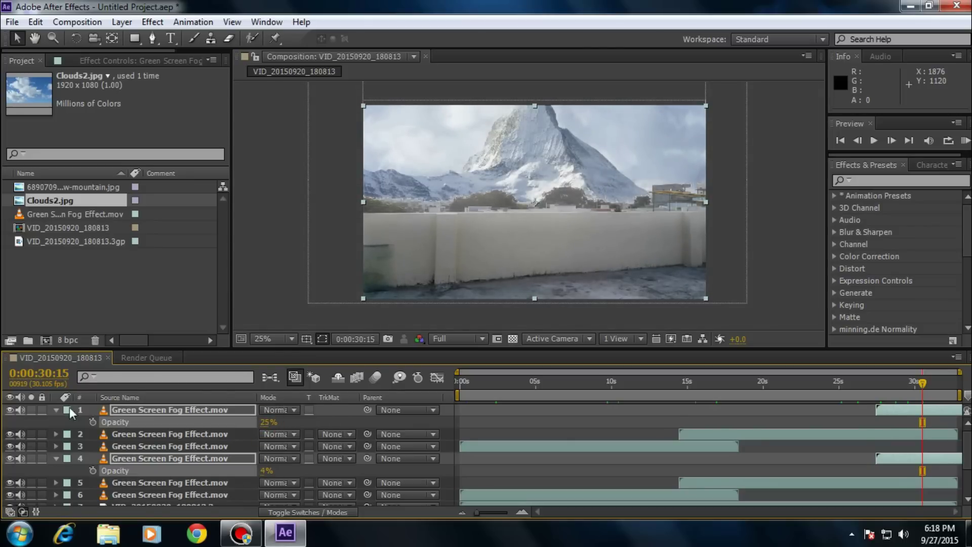
pyautogui.click(56, 410)
pyautogui.click(56, 410)
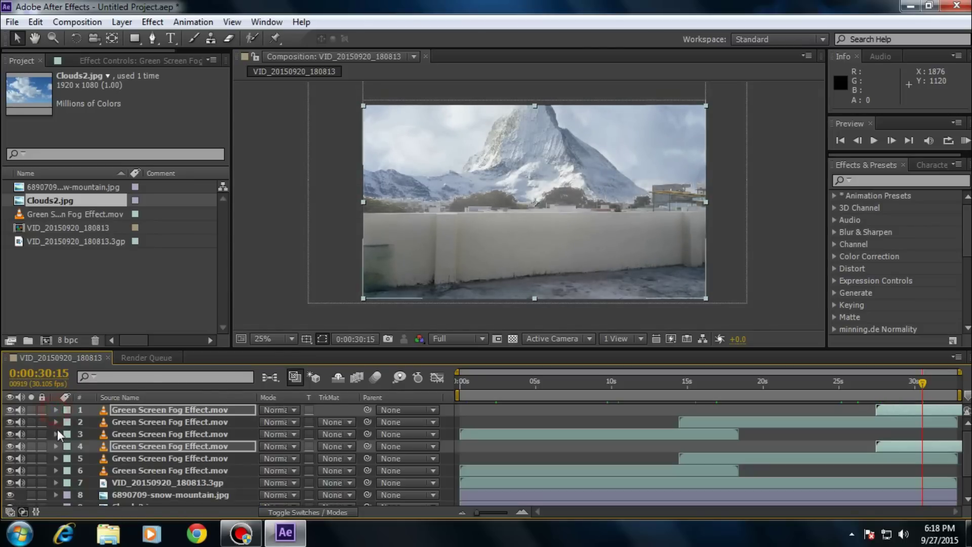
pyautogui.click(944, 388)
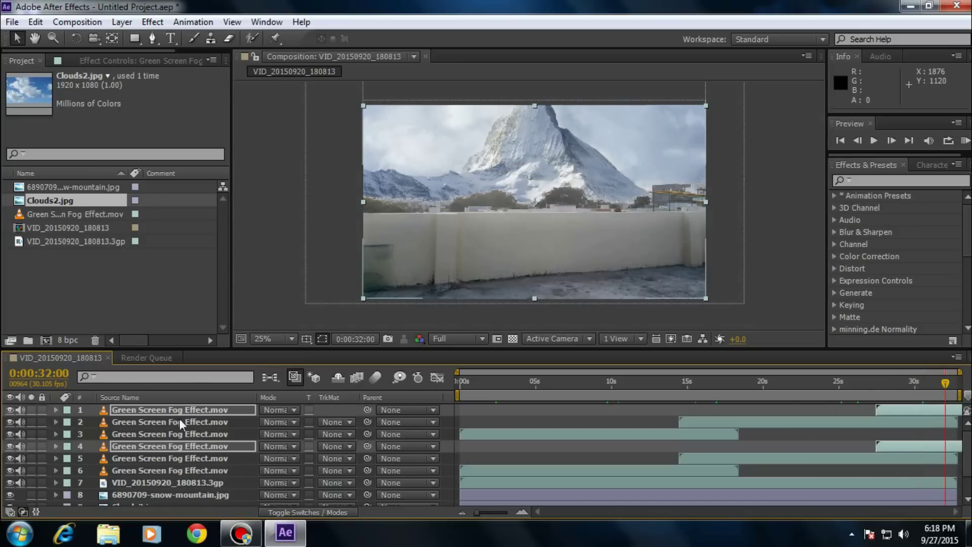
# Review the full composite from the first frame through the fog overlaps to about 28 seconds, and return to 0:00:02:13.
pyautogui.click(457, 380)
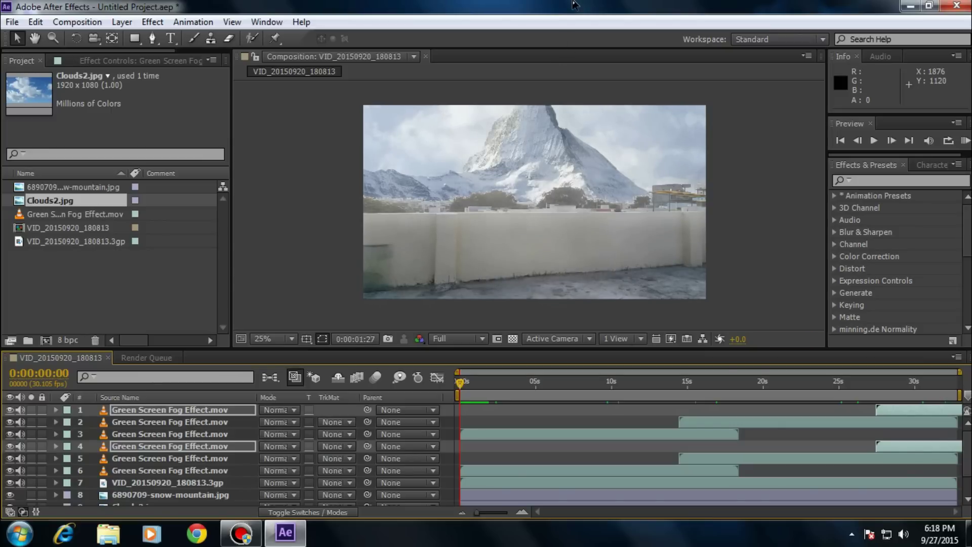
pyautogui.click(469, 388)
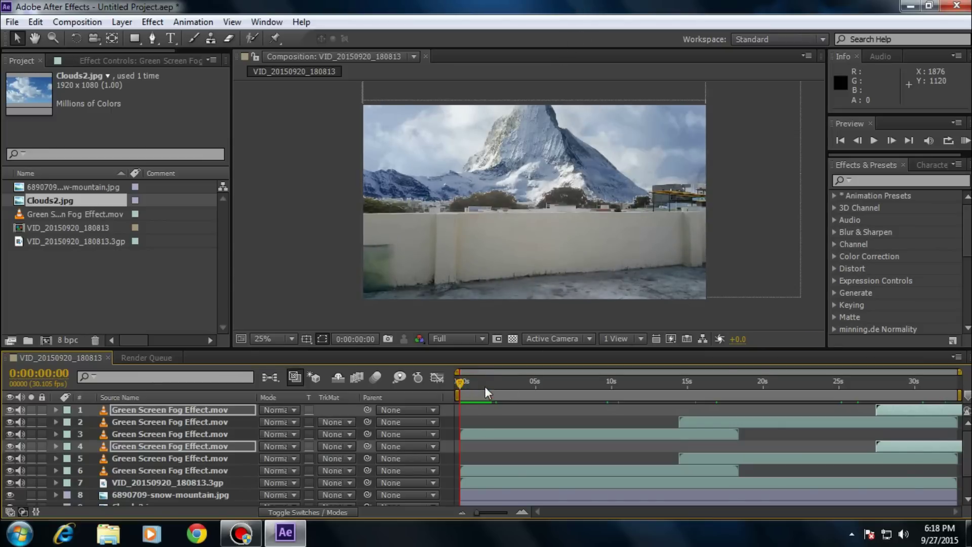
pyautogui.click(910, 6)
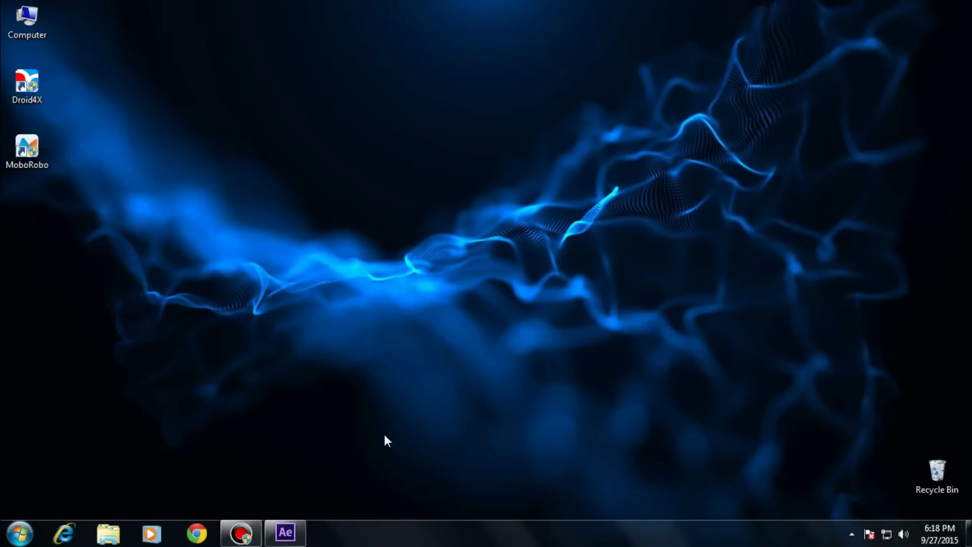
pyautogui.click(285, 532)
pyautogui.click(545, 395)
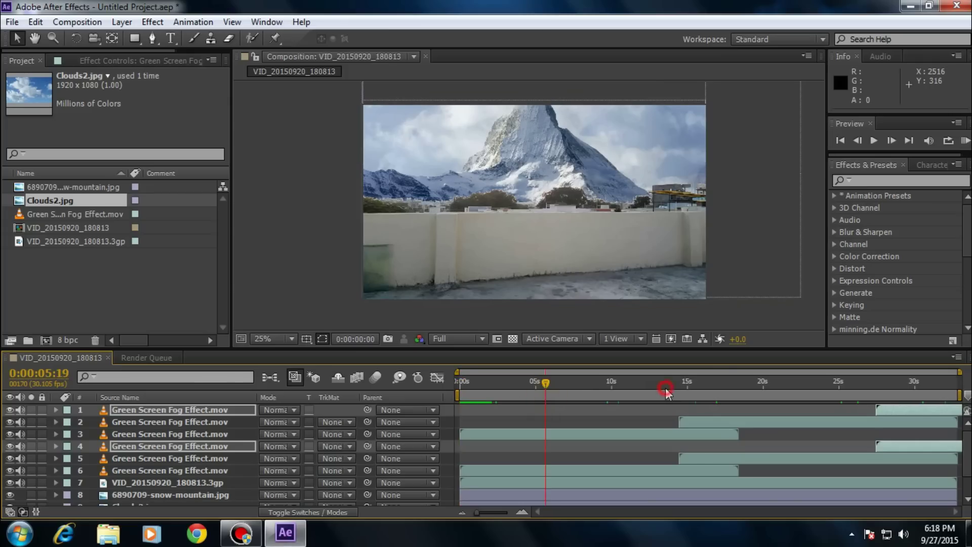
pyautogui.click(785, 384)
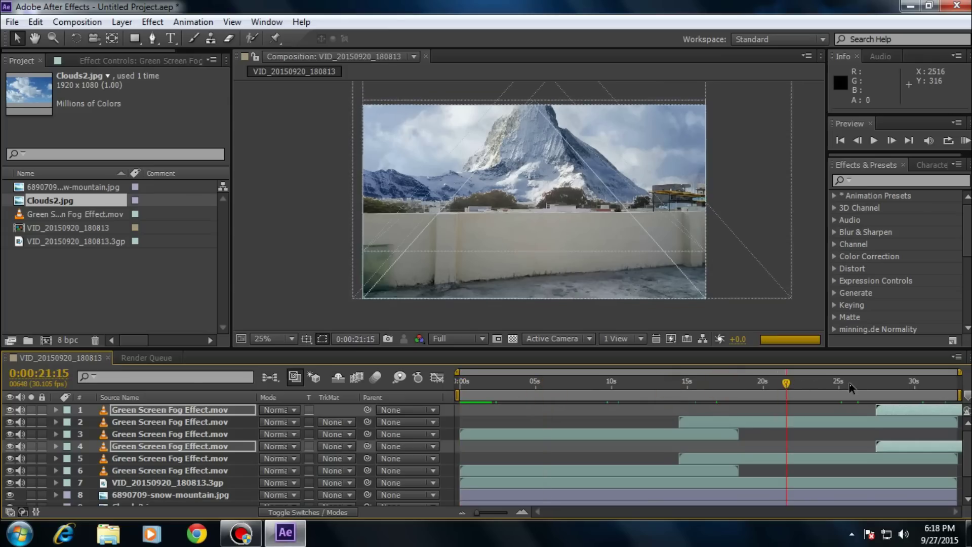
pyautogui.click(867, 385)
pyautogui.moveTo(906, 384); pyautogui.dragTo(916, 383)
pyautogui.moveTo(684, 383); pyautogui.dragTo(894, 386)
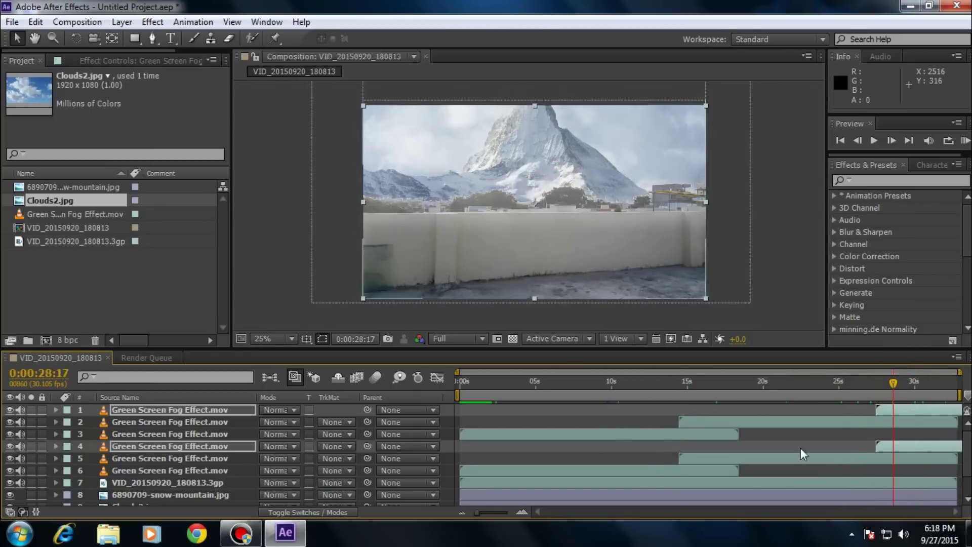
pyautogui.moveTo(718, 386); pyautogui.dragTo(616, 386)
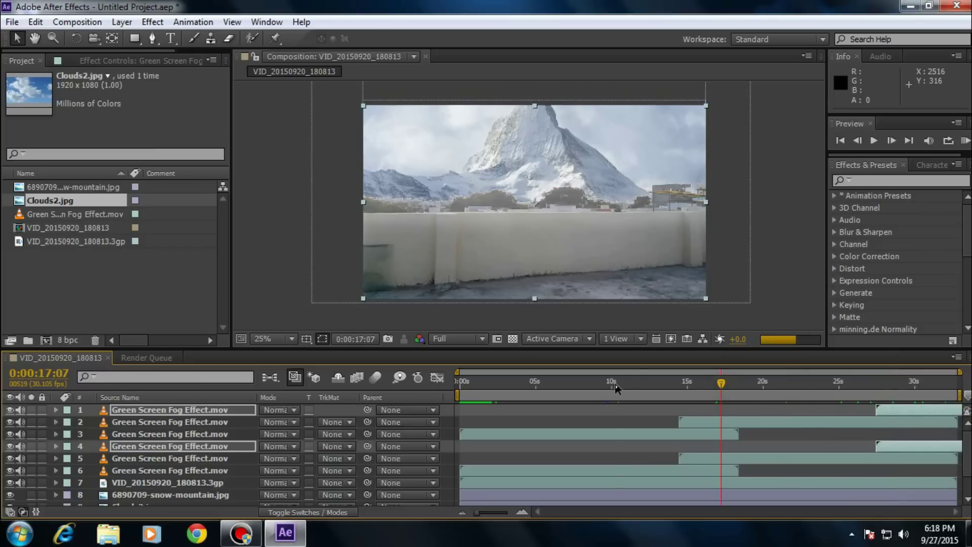
pyautogui.moveTo(547, 384); pyautogui.dragTo(497, 384)
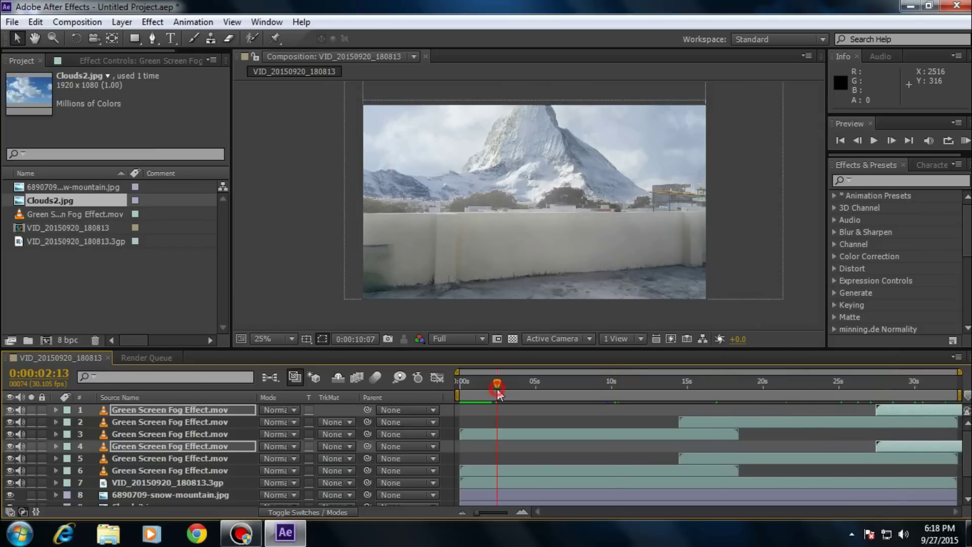
# Pre-compose all ten layers, from the top fog layer to the bottom snow mountain, moving all attributes into the new composition.
pyautogui.click(269, 338)
pyautogui.click(318, 96)
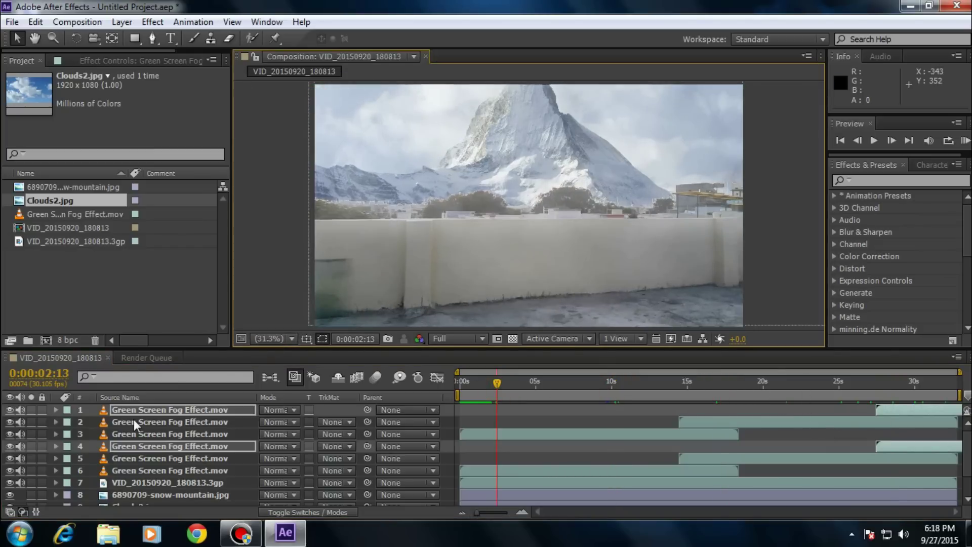
pyautogui.scroll(-1, 137, 416)
pyautogui.scroll(1, 48, 501)
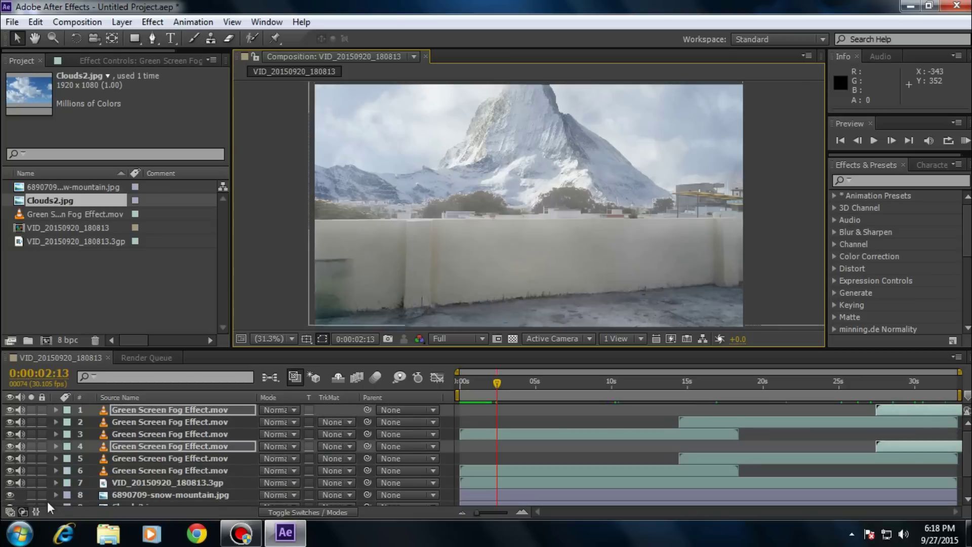
pyautogui.scroll(-2, 53, 496)
pyautogui.scroll(1, 58, 475)
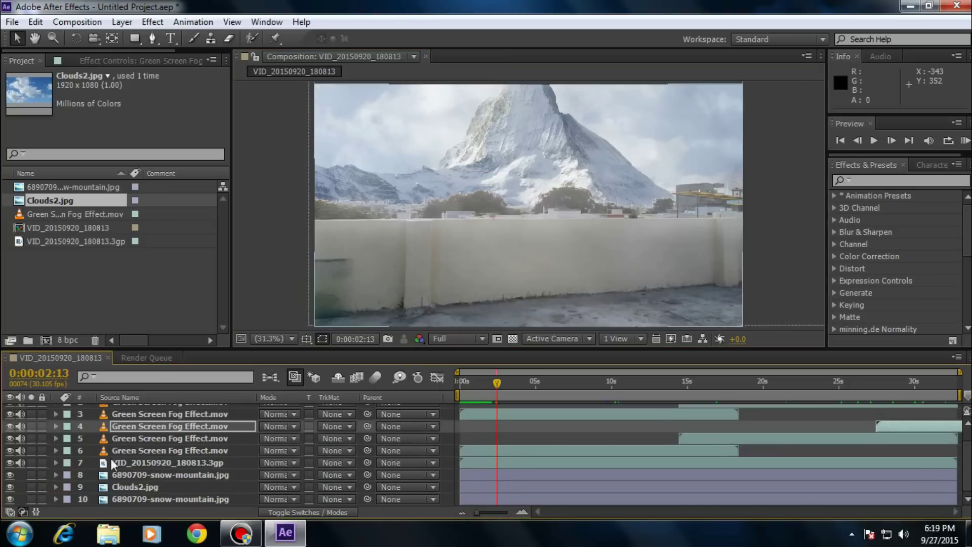
pyautogui.click(142, 498)
pyautogui.scroll(2, 150, 426)
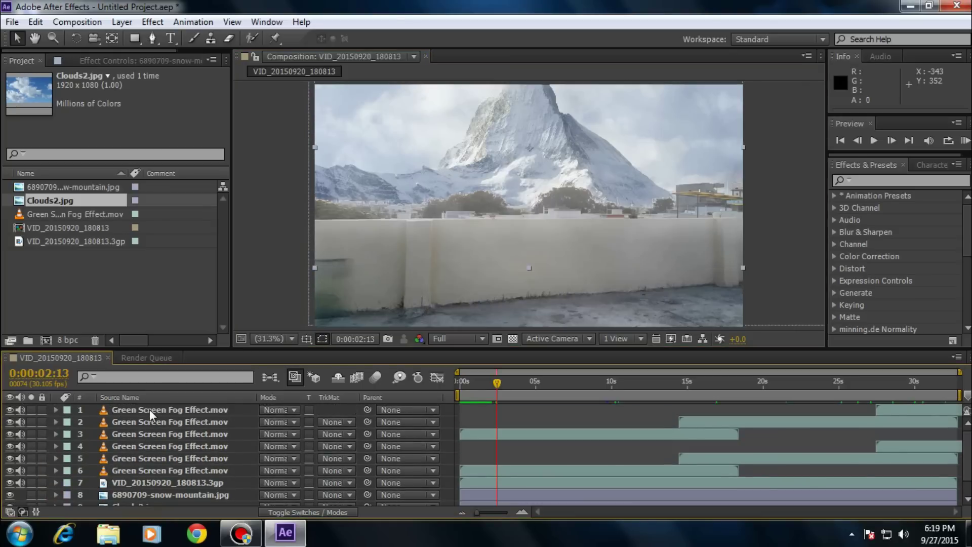
pyautogui.keyDown('shift'); pyautogui.click(149, 409); pyautogui.keyUp('shift')
pyautogui.rightClick(150, 409)
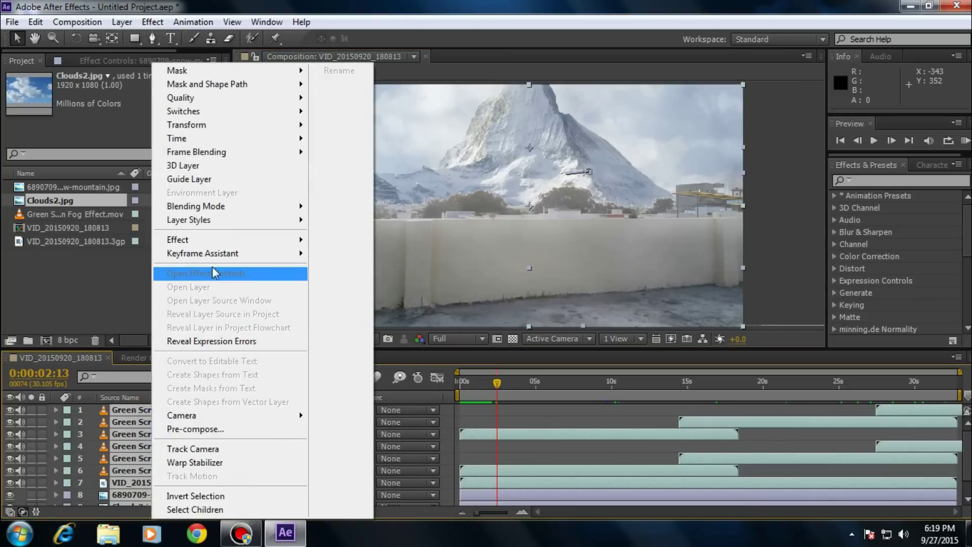
pyautogui.click(213, 429)
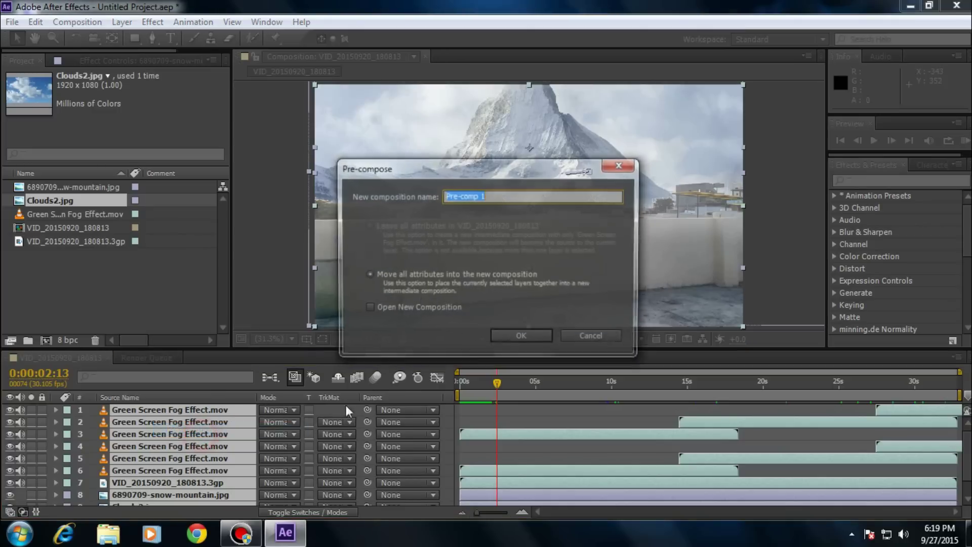
pyautogui.click(506, 336)
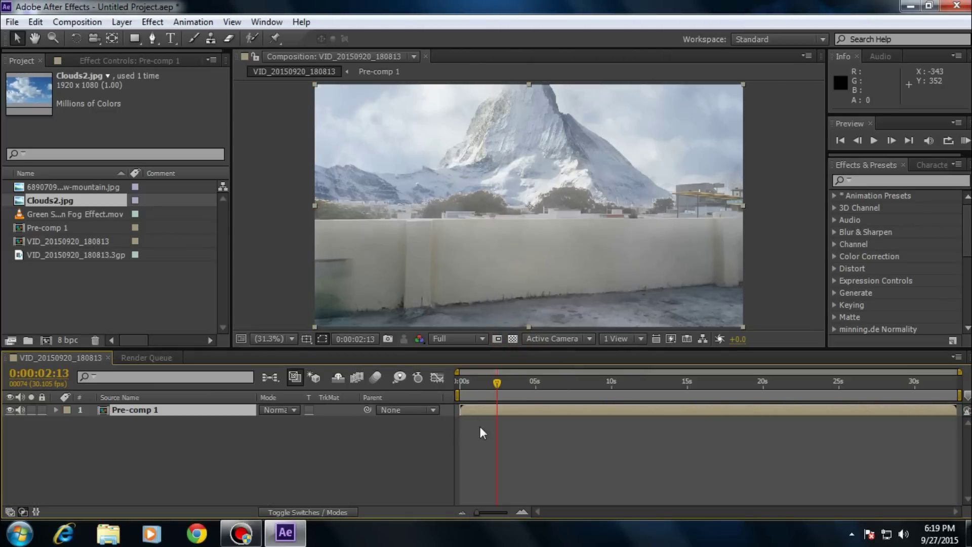
# Scale the pre-composed layer to 105%.
pyautogui.press('s')
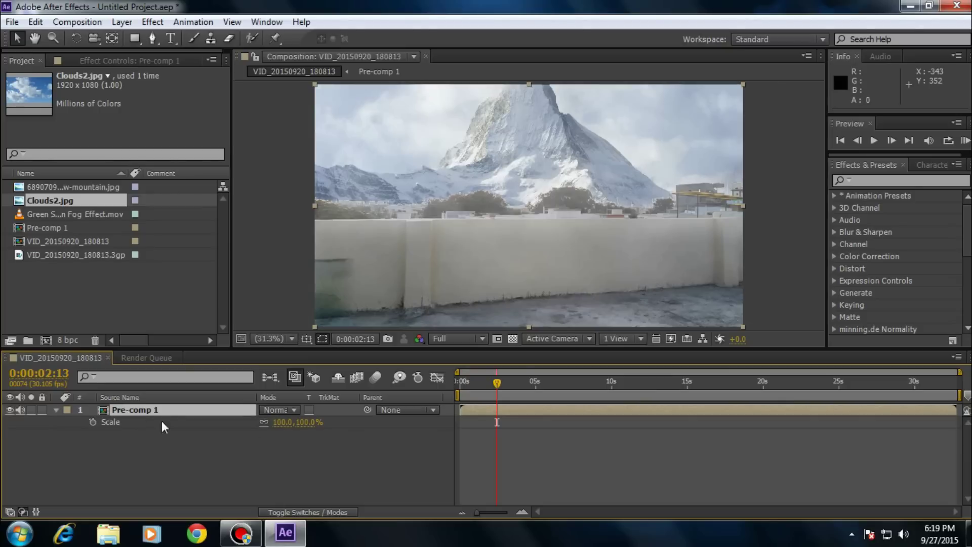
pyautogui.click(303, 422)
pyautogui.write('105')
pyautogui.press('Return')
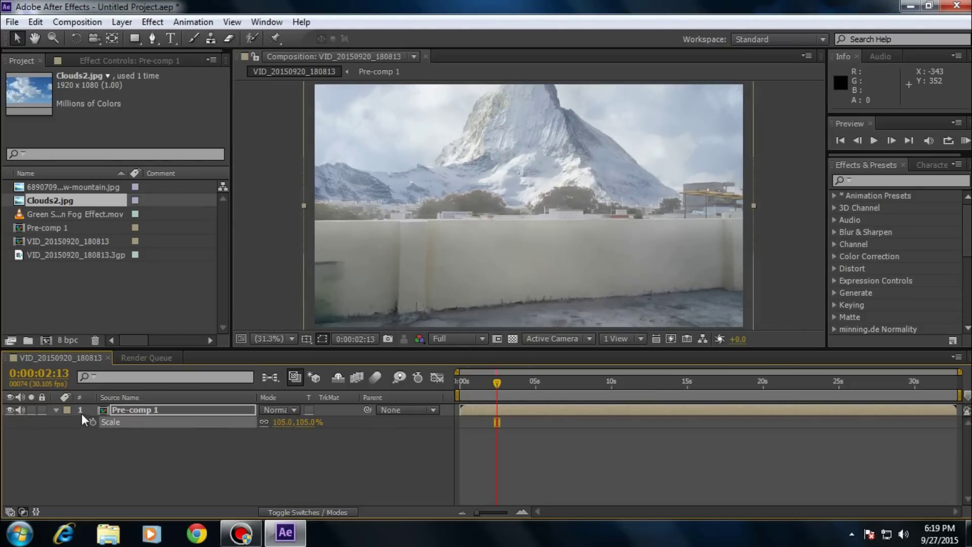
# Add the expression wiggle(2,20) to the Position of the pre-composed layer, with the current time at the first frame.
pyautogui.click(122, 411)
pyautogui.click(56, 410)
pyautogui.press('p')
pyautogui.click(459, 381)
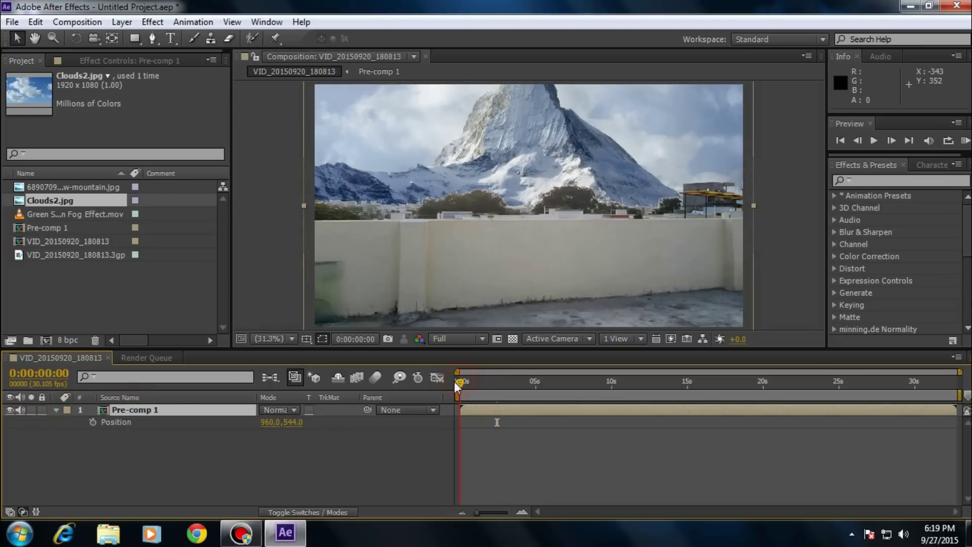
pyautogui.keyDown('alt'); pyautogui.click(92, 423); pyautogui.keyUp('alt')
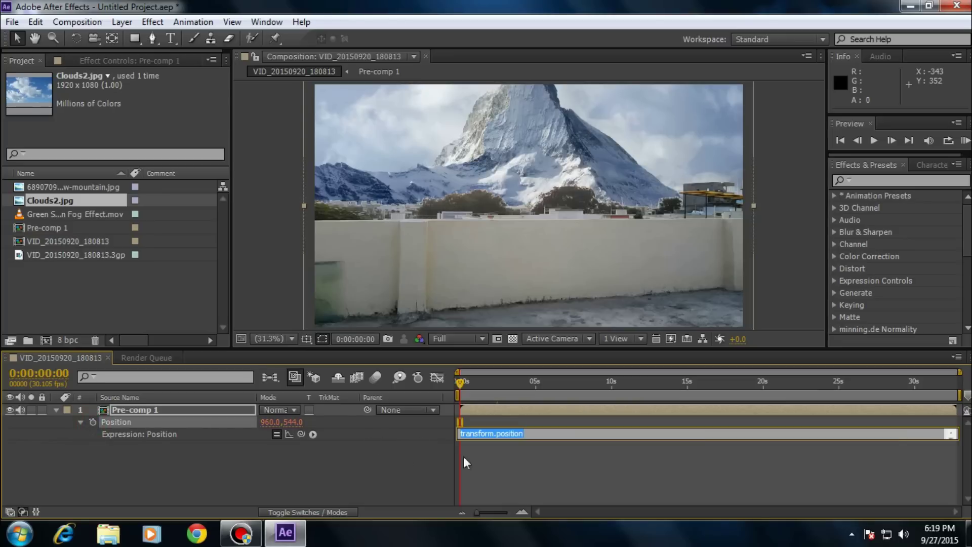
pyautogui.write('wiggle(2,20)')
pyautogui.click(363, 473)
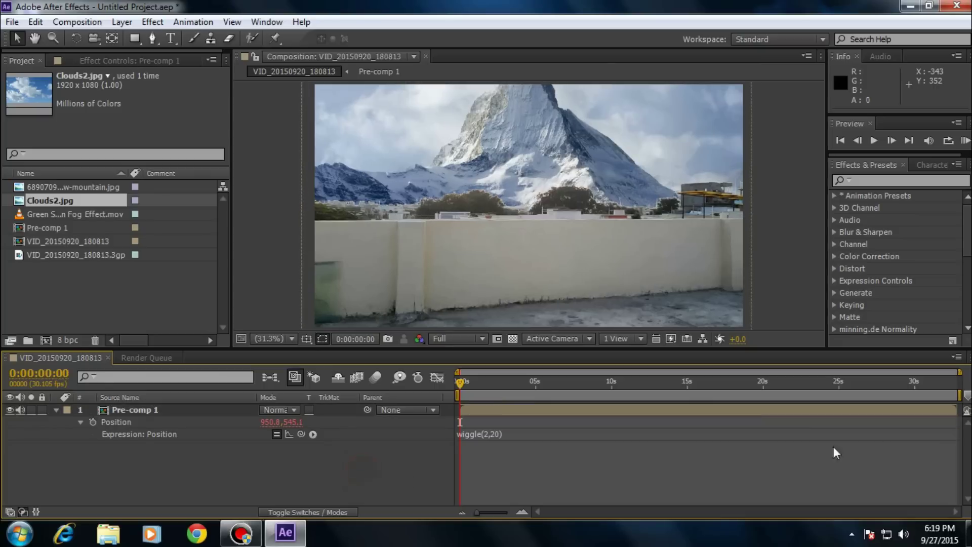
# Lower the viewer resolution to Quarter and run a RAM preview of the shaking composite from the first frame.
pyautogui.press('KP_0')
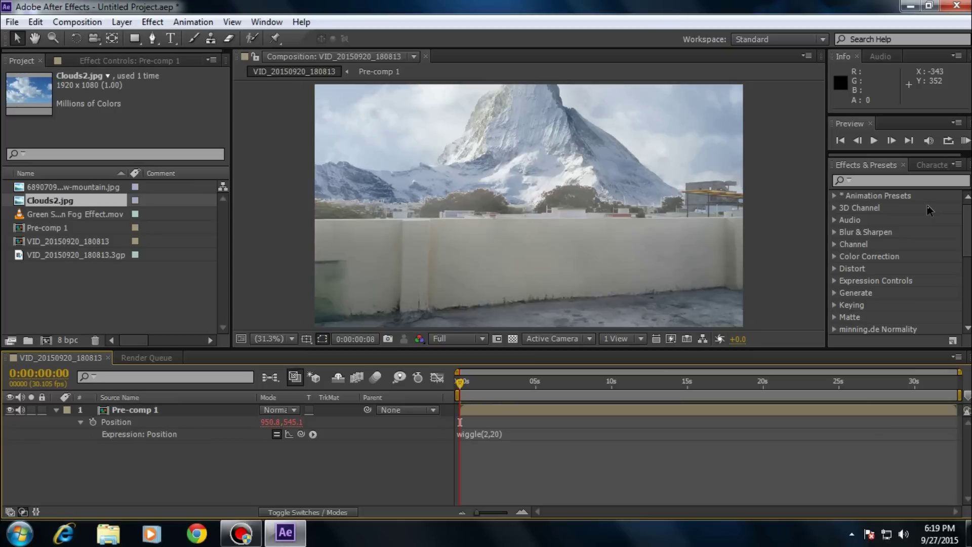
pyautogui.click(460, 382)
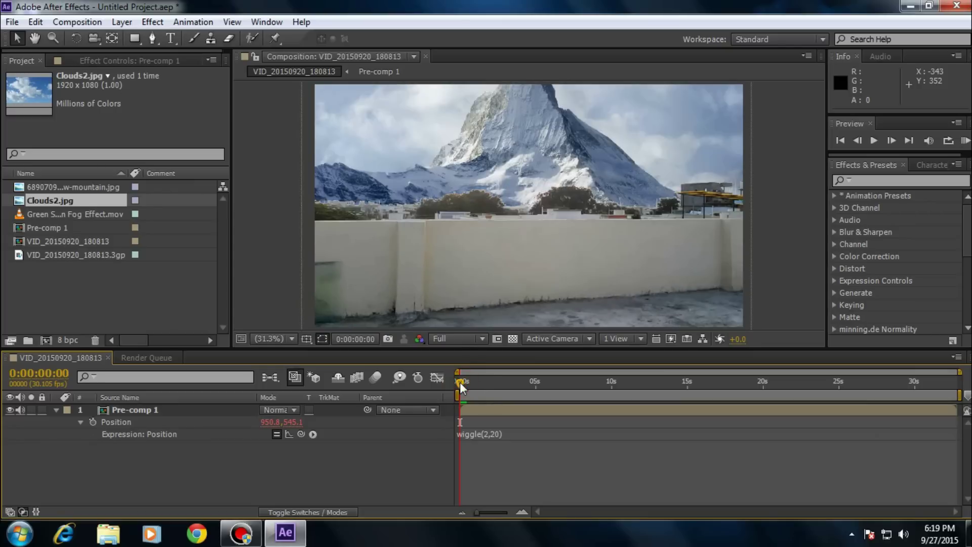
pyautogui.click(459, 338)
pyautogui.click(476, 425)
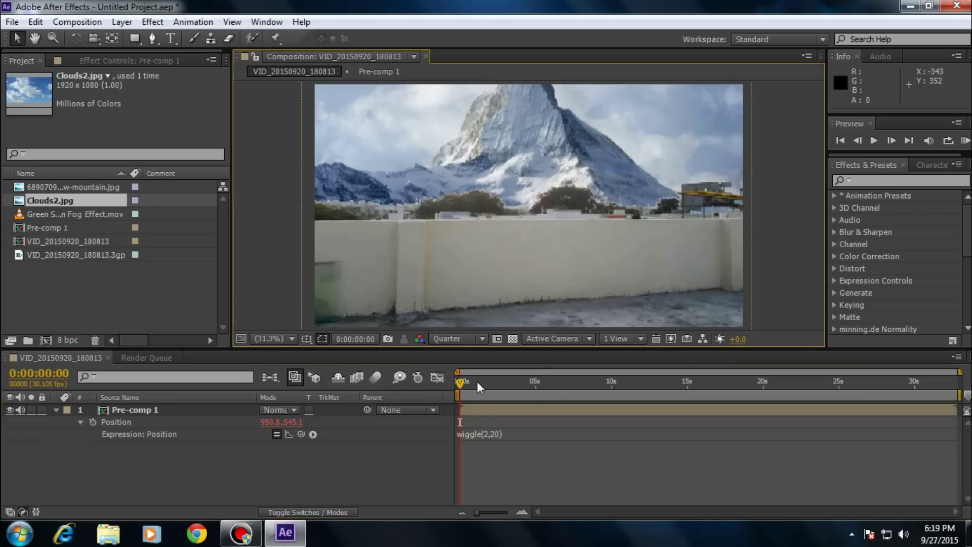
pyautogui.press('KP_0')
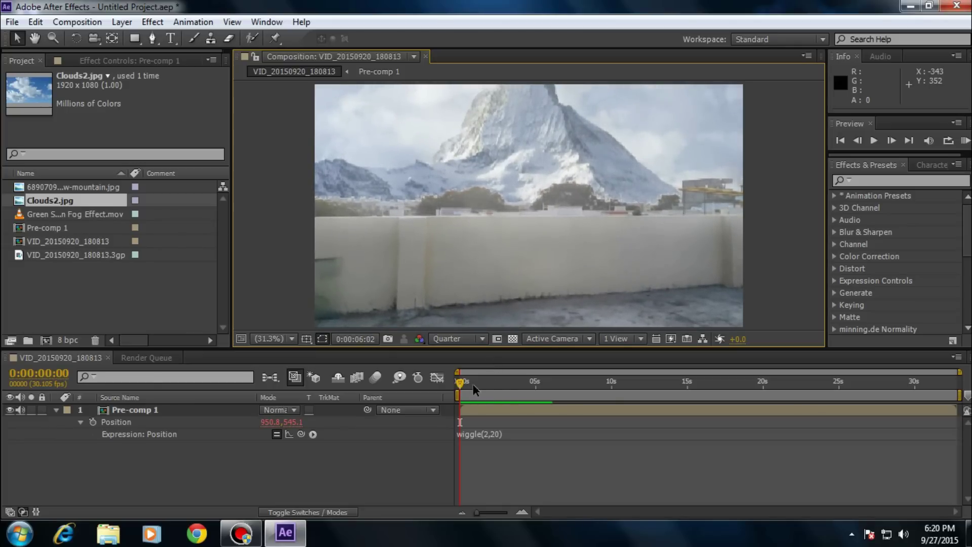
pyautogui.click(472, 385)
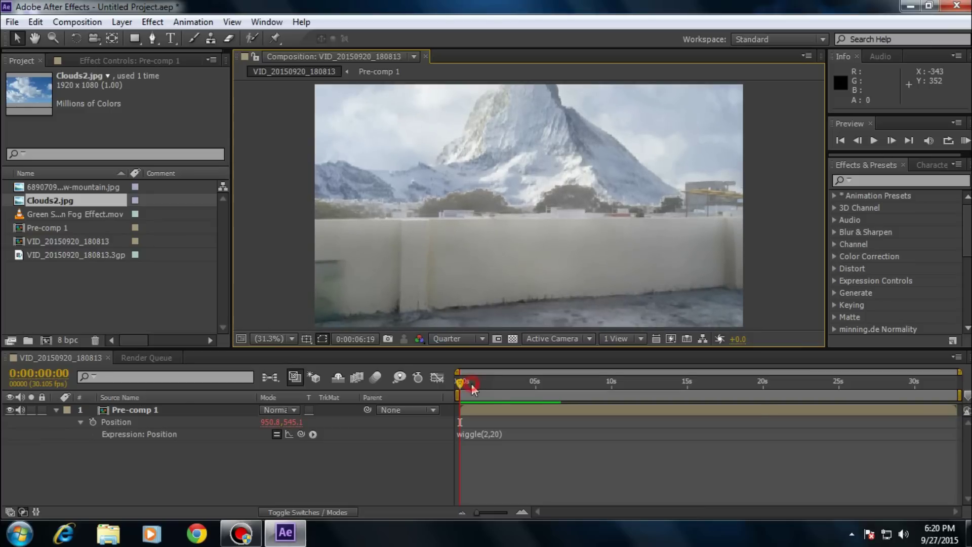
# Review the shaking composite across the whole timeline, collapse the pre-composed layer's properties, and go back near the start.
pyautogui.click(491, 383)
pyautogui.moveTo(491, 380); pyautogui.dragTo(698, 384)
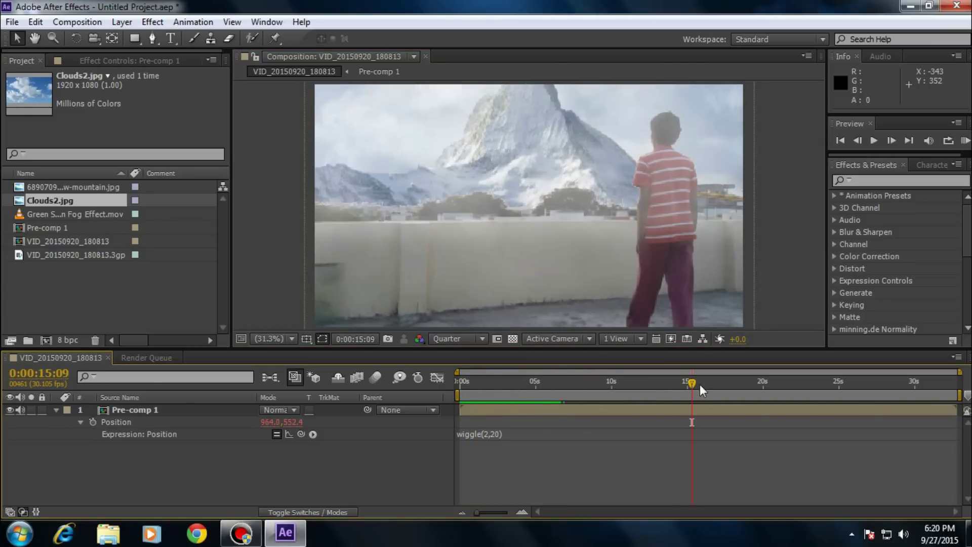
pyautogui.moveTo(766, 384); pyautogui.dragTo(928, 385)
pyautogui.click(55, 410)
pyautogui.click(735, 384)
pyautogui.moveTo(683, 384); pyautogui.dragTo(787, 383)
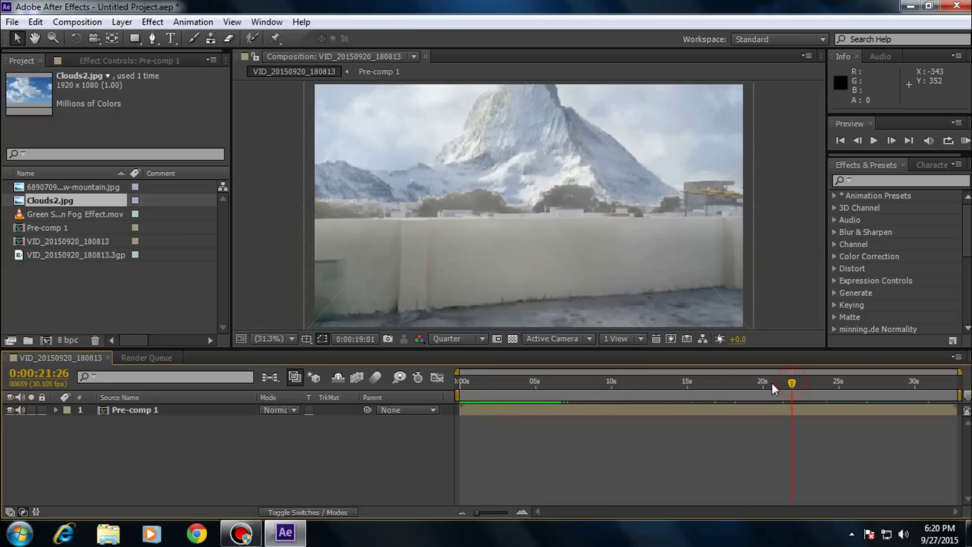
pyautogui.click(492, 386)
pyautogui.moveTo(491, 385); pyautogui.dragTo(470, 384)
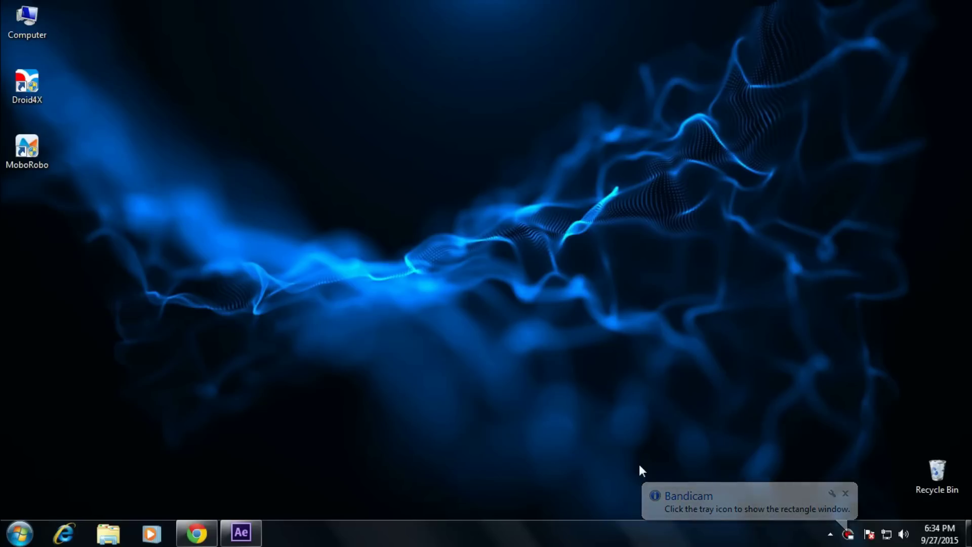
# Dismiss the Bandicam notification, switch to Chrome to view the YouTube channel's videos page, and minimise the browser.
pyautogui.click(846, 494)
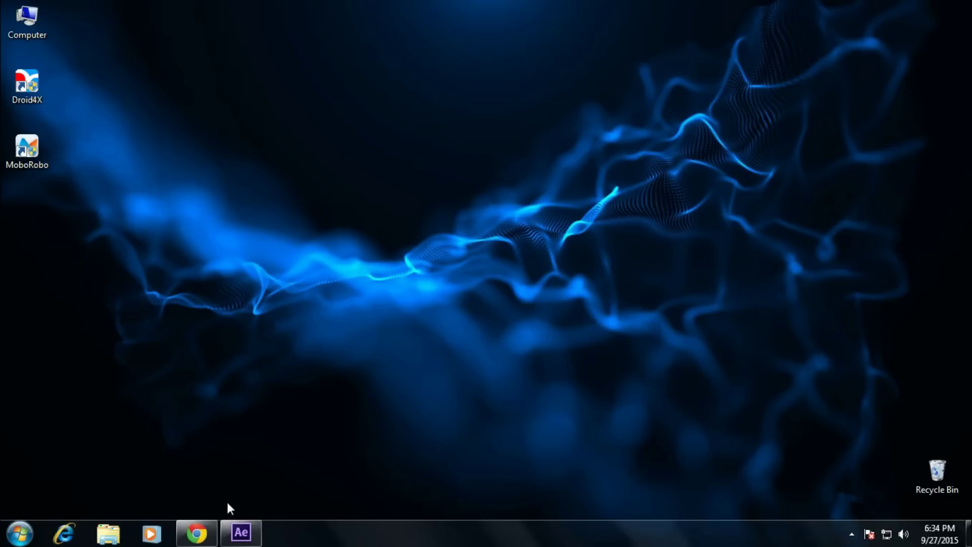
pyautogui.click(212, 529)
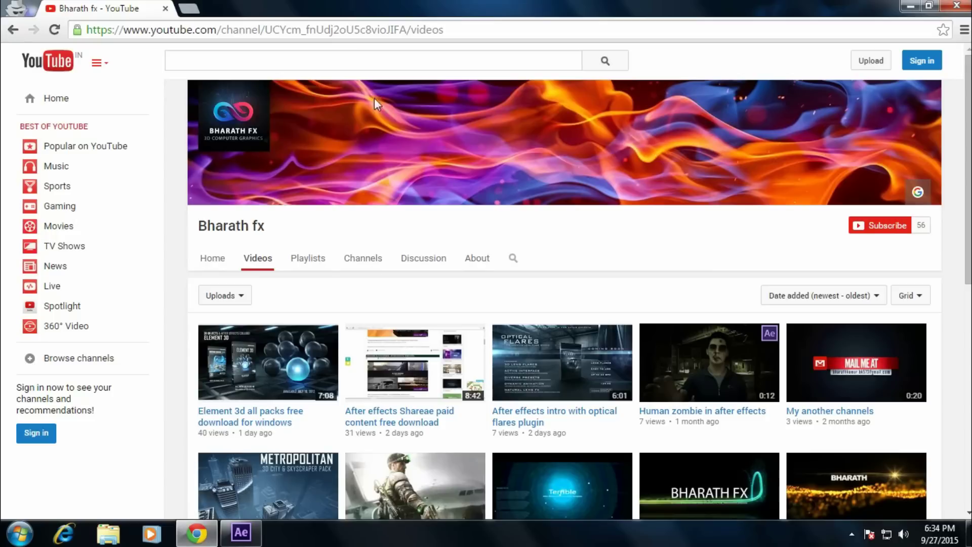
pyautogui.click(313, 29)
pyautogui.click(289, 211)
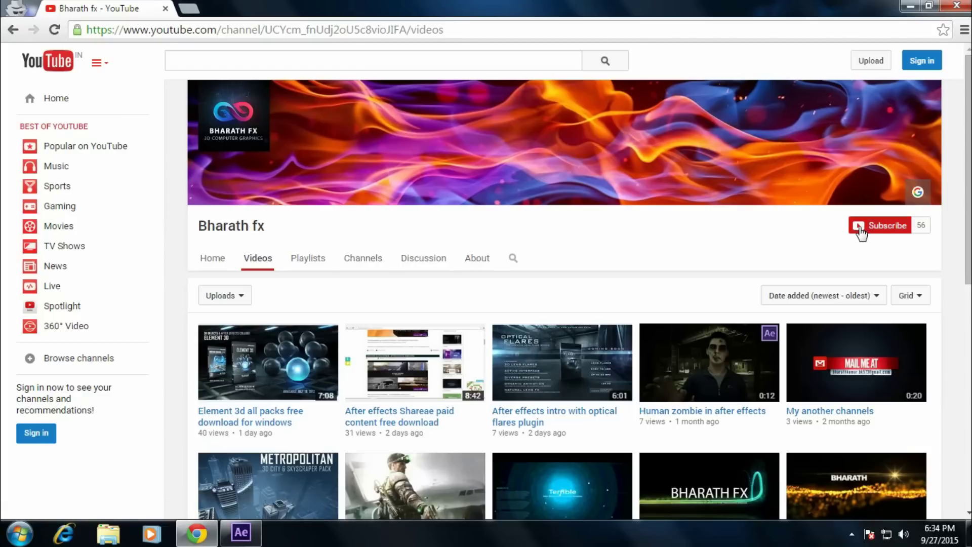
pyautogui.click(909, 5)
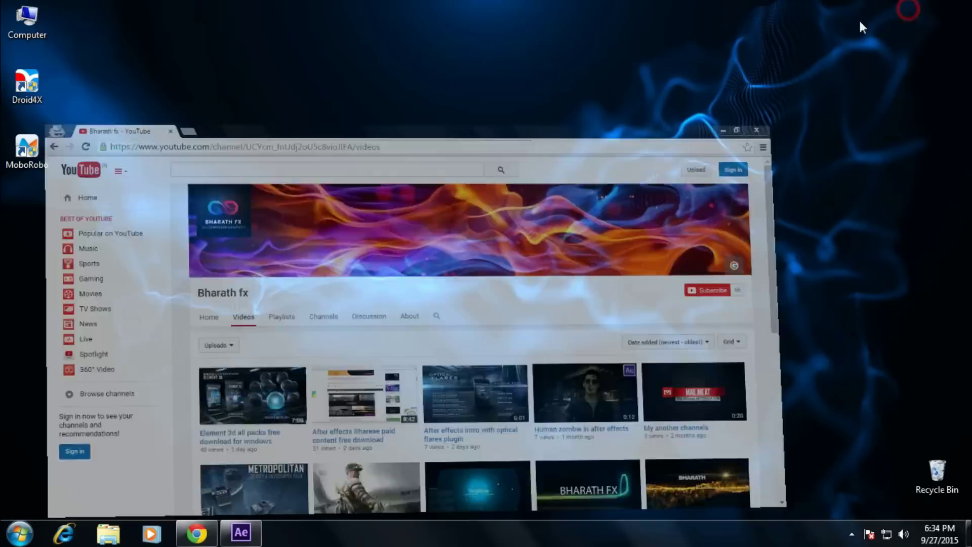